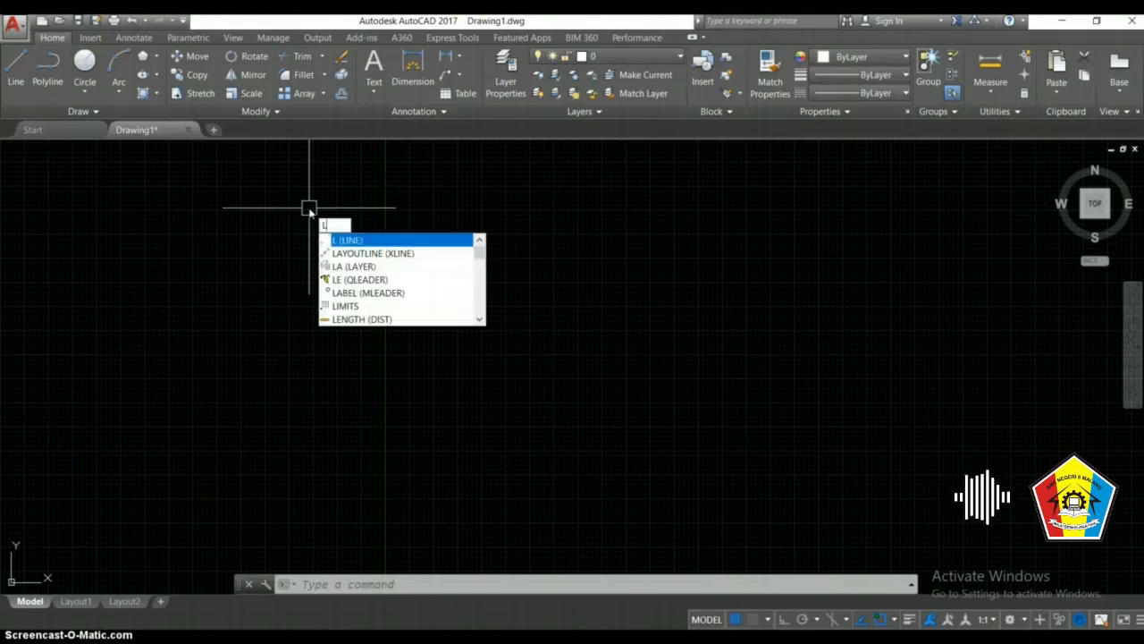
Step: Draw a horizontal line 1000 units long towards the right with Ortho mode turned on
key(Return)
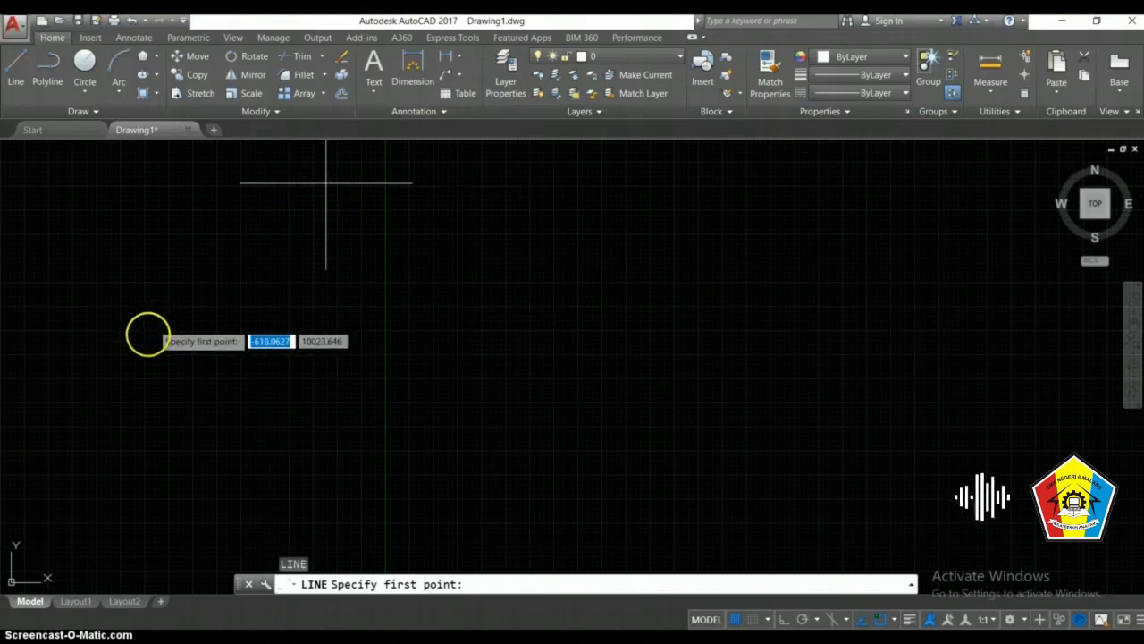
click(181, 290)
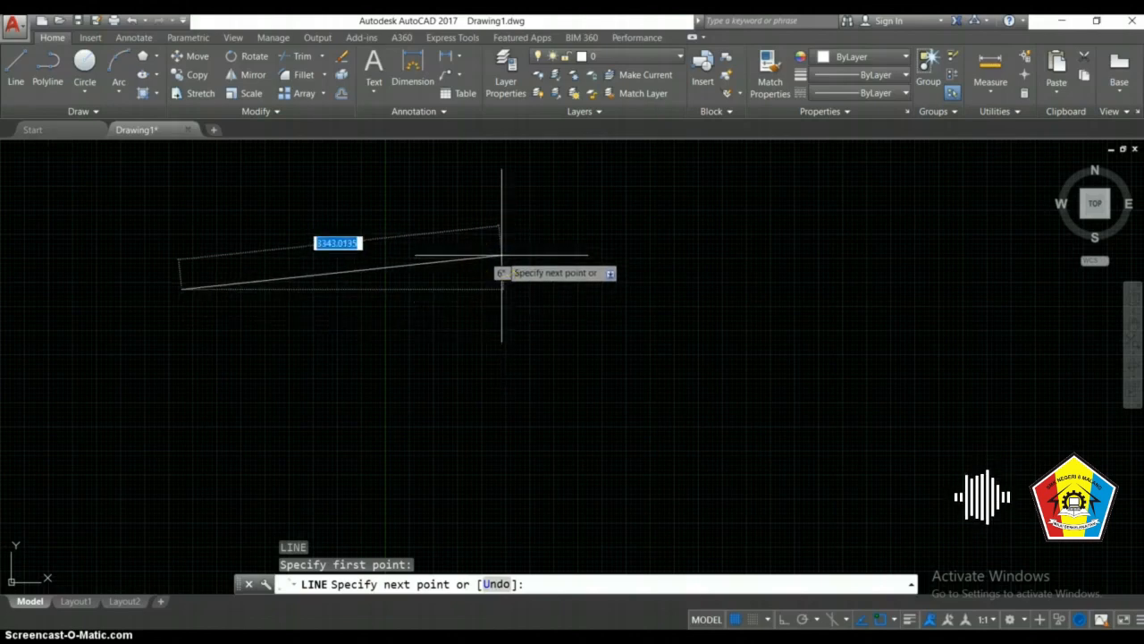
key(F8)
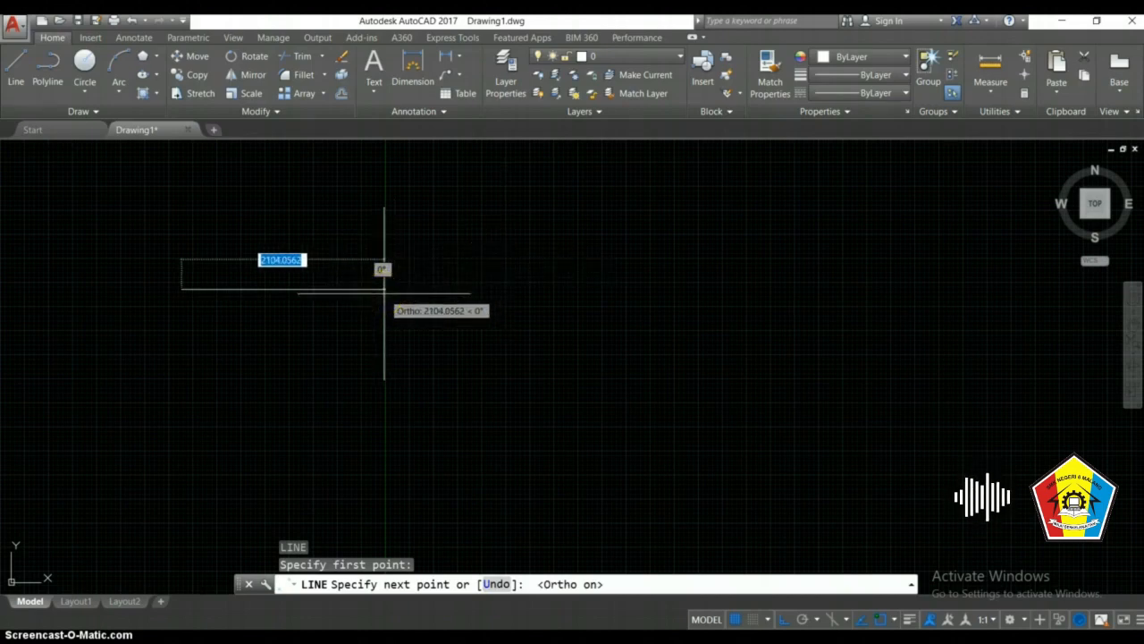
text(100)
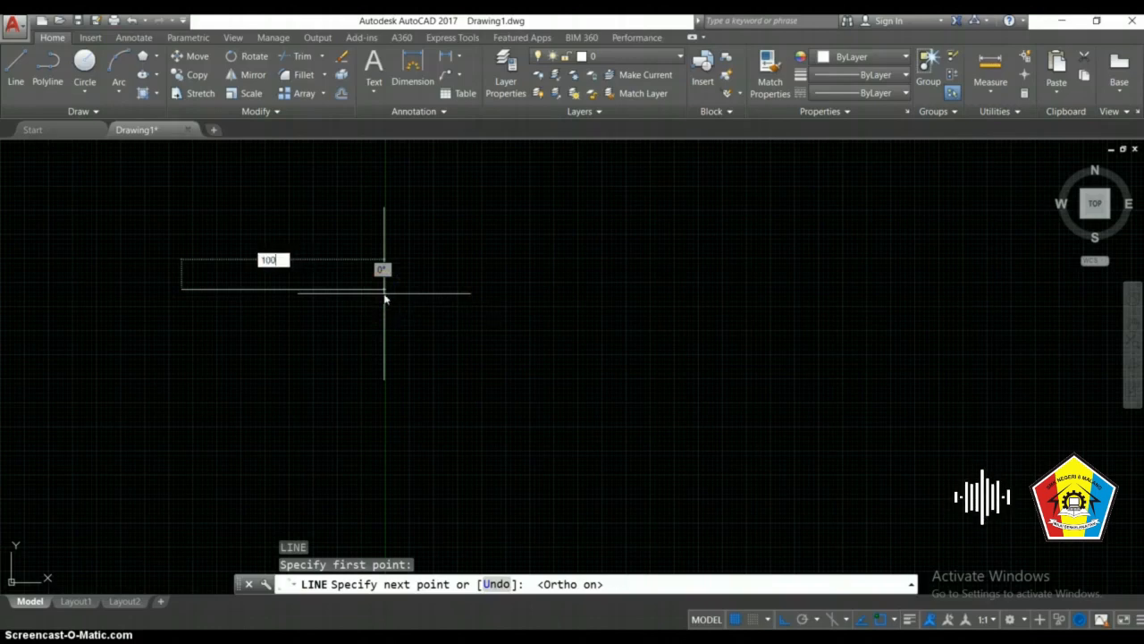
text(0)
key(Return)
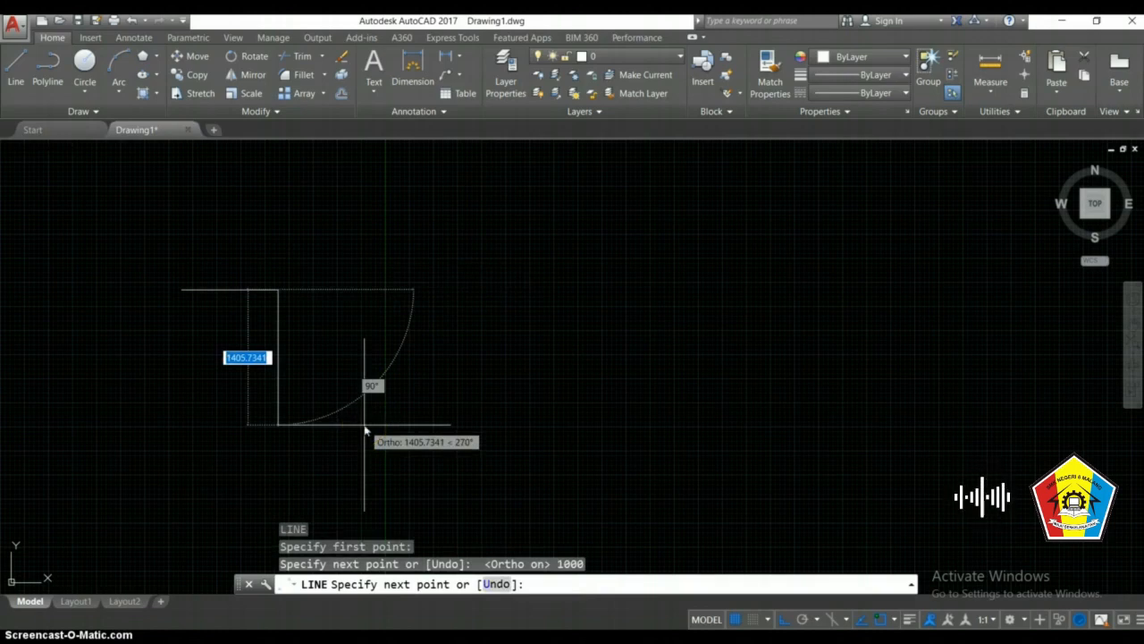
Step: Complete the square with 1000-unit line segments going down, left and back up to the start point
text(10)
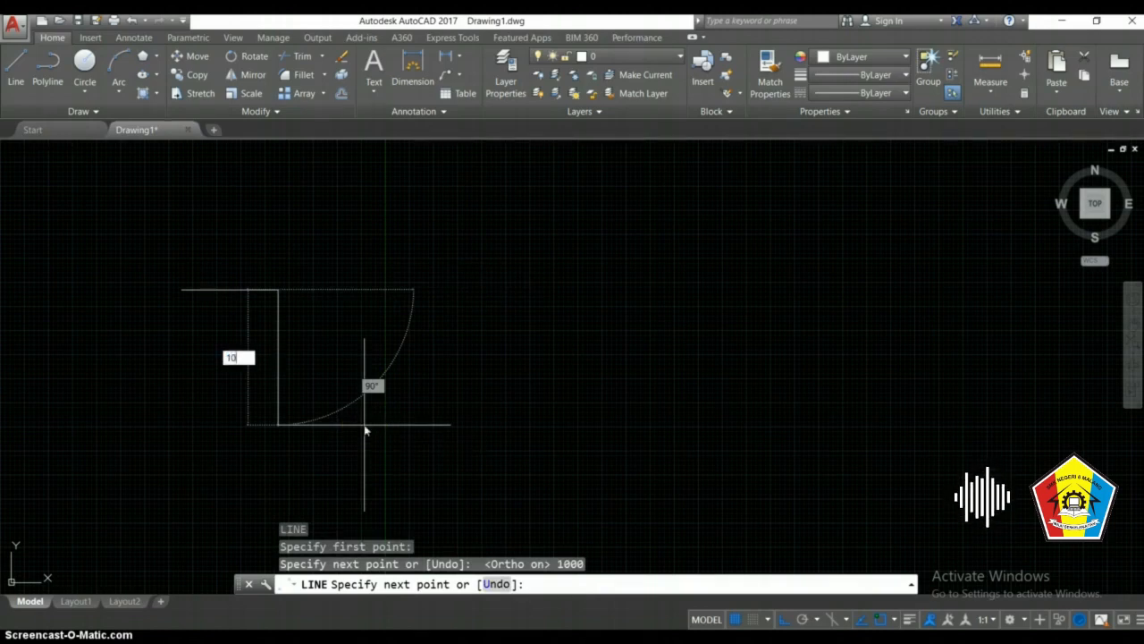
text(00)
key(Return)
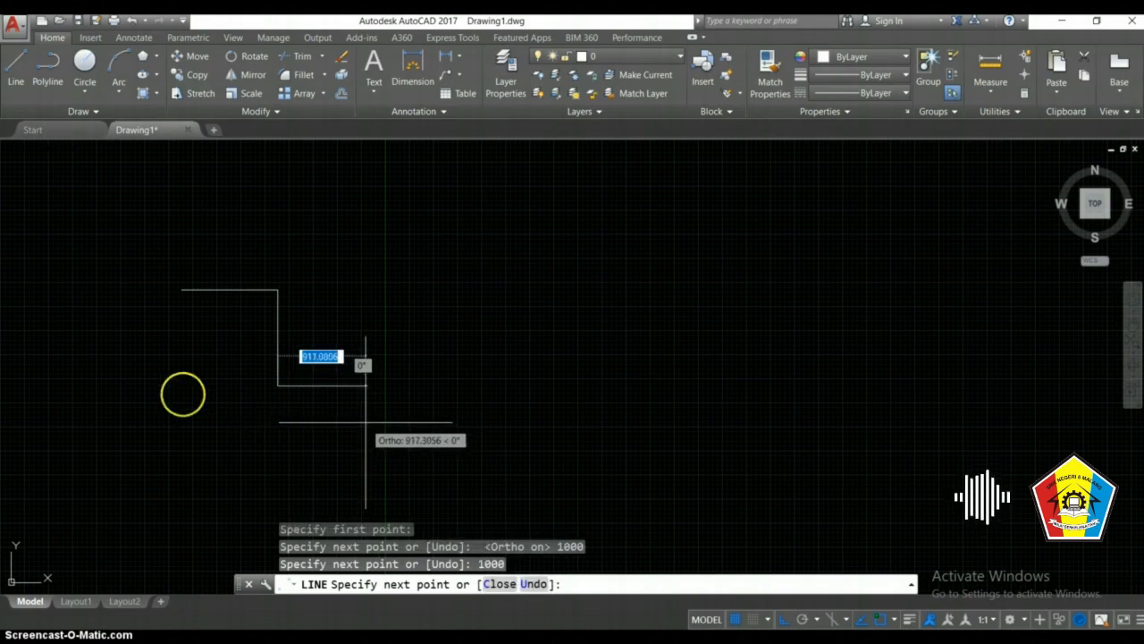
text(1000)
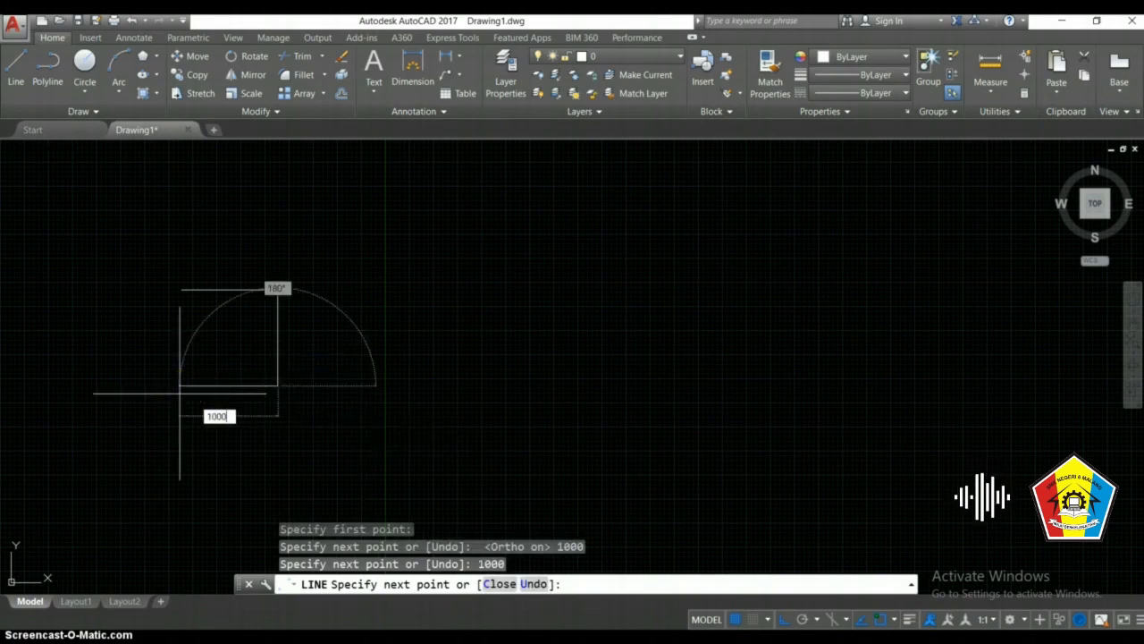
key(Return)
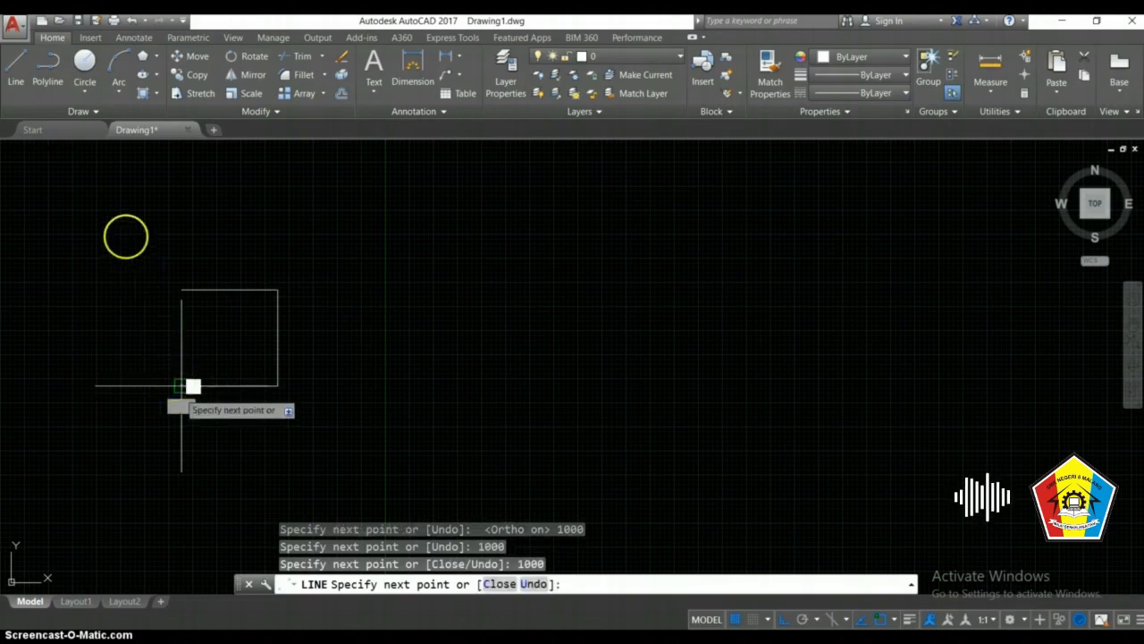
text(1000)
click(125, 237)
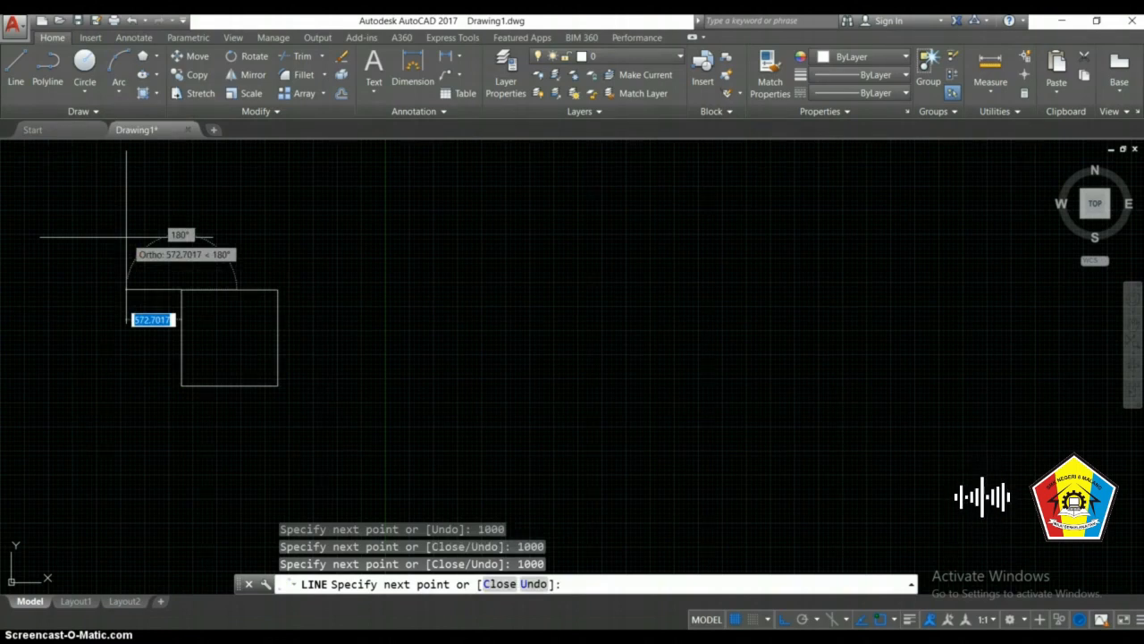
key(Escape)
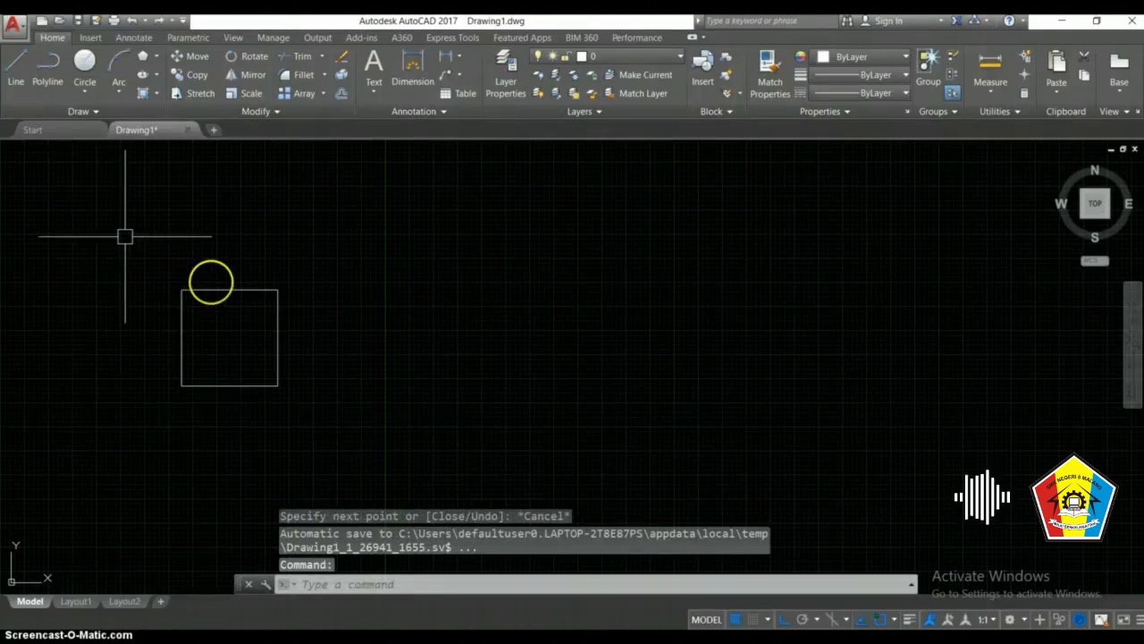
click(246, 290)
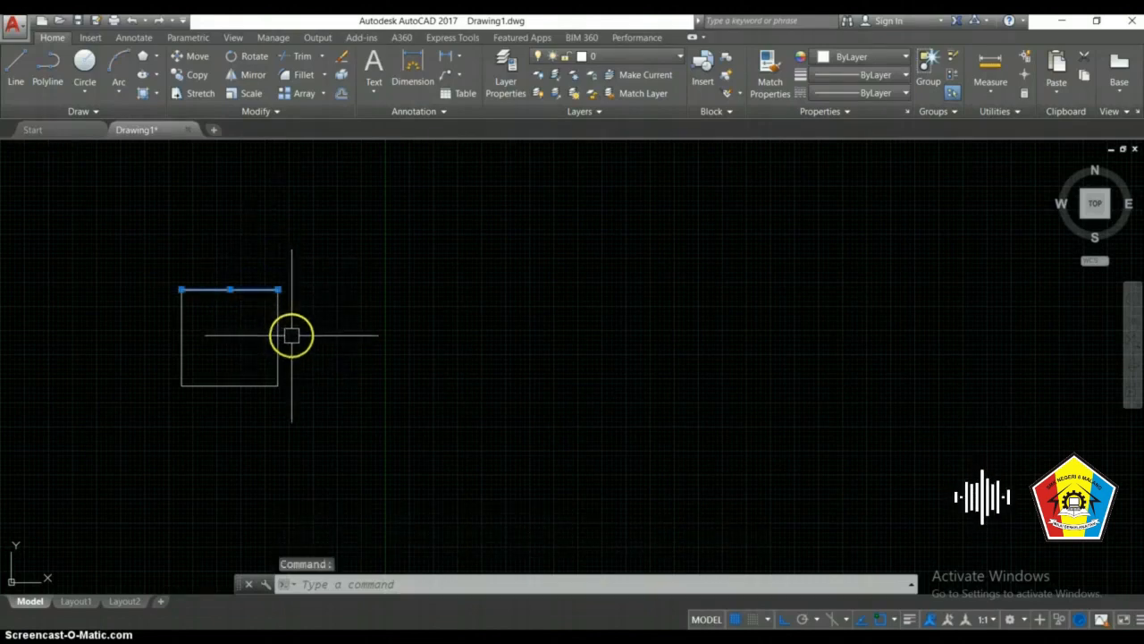
key(Escape)
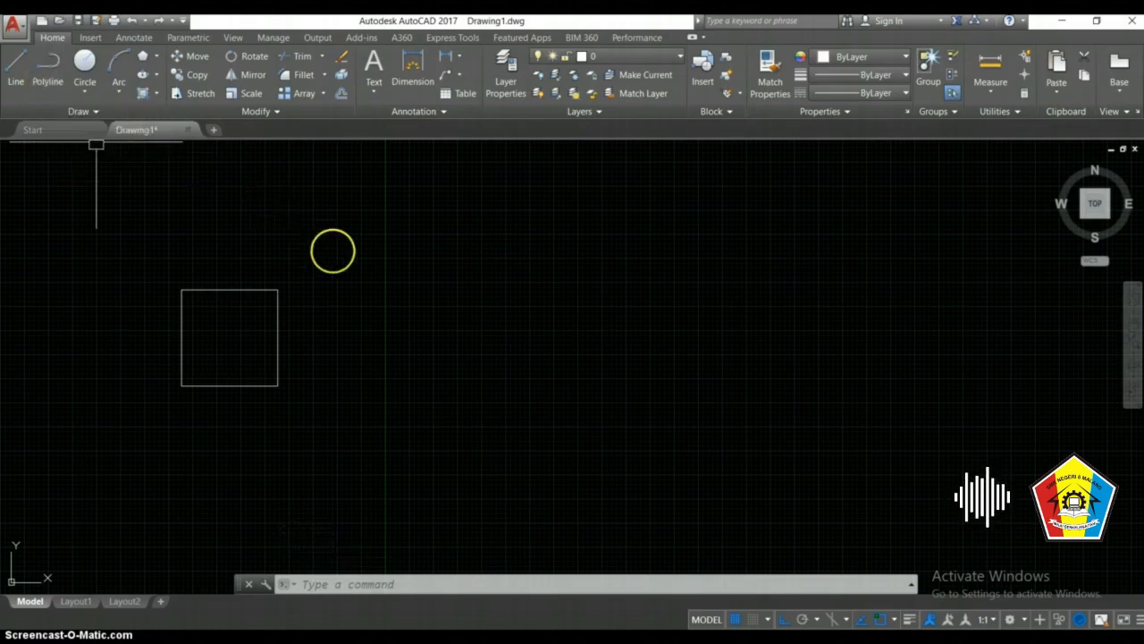
Step: Draw a second square with 1000-unit sides as a single polyline, to the right of the first square
text(PL)
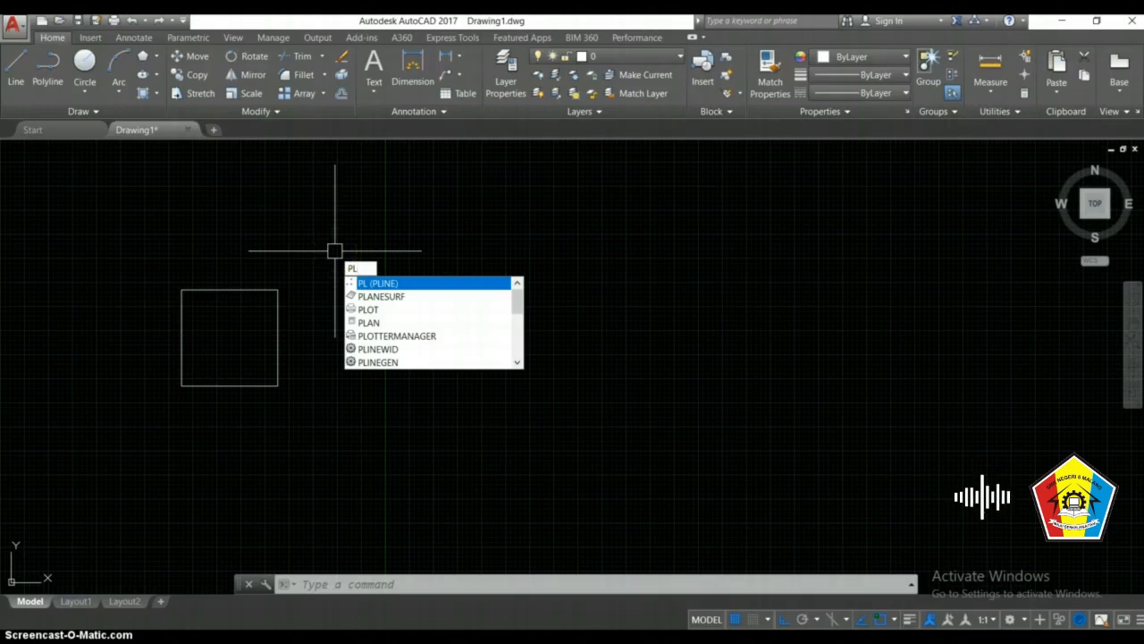
key(Return)
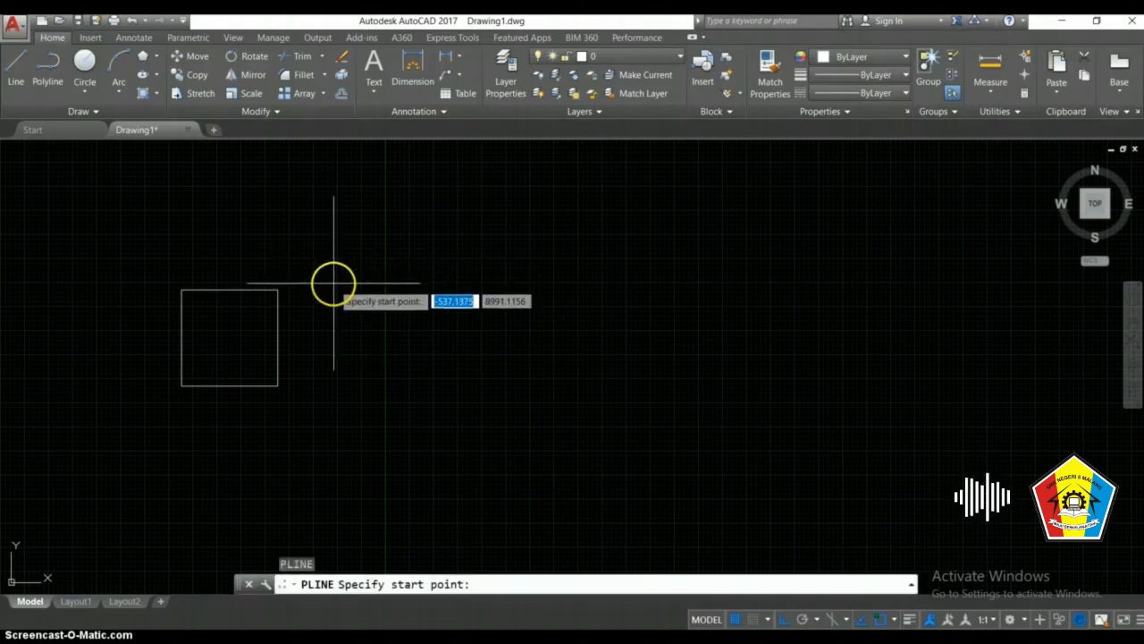
click(338, 287)
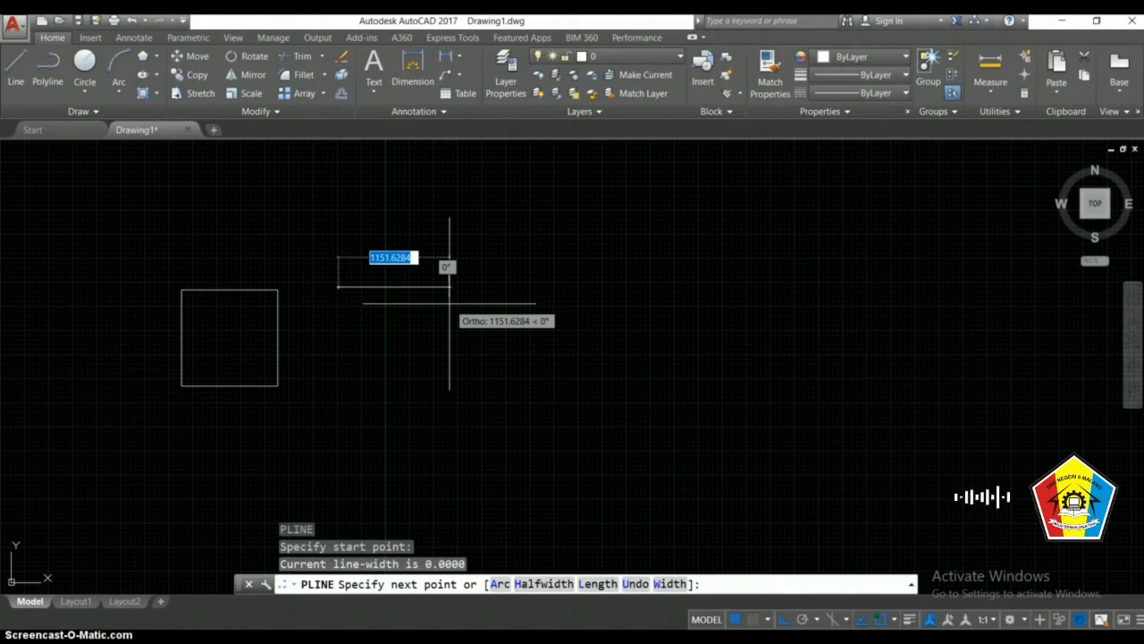
text(1000)
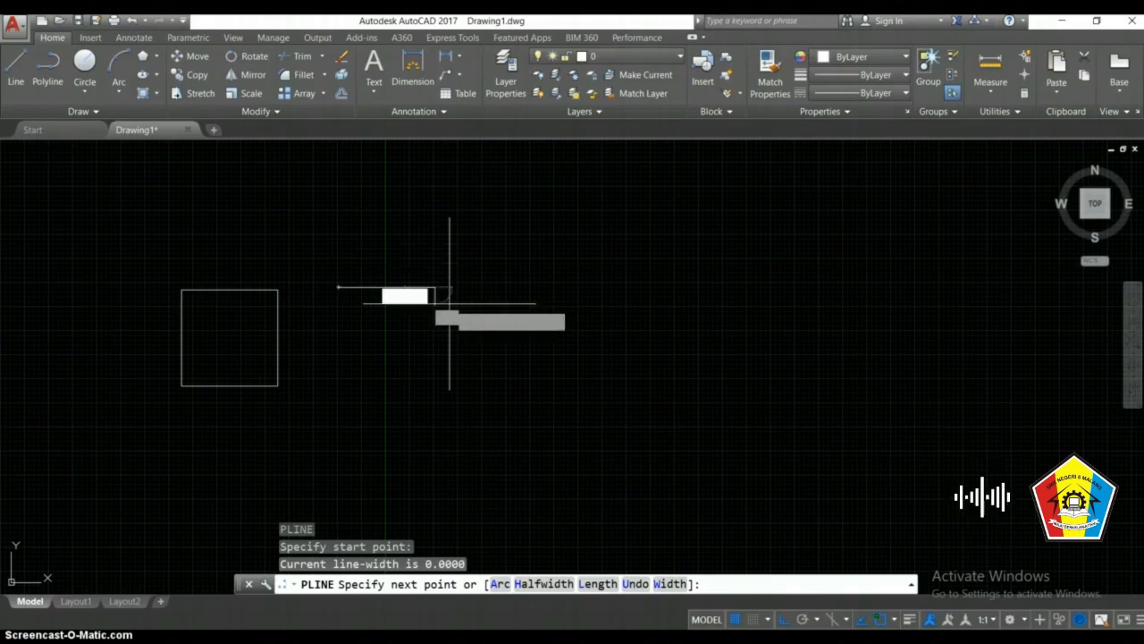
key(Return)
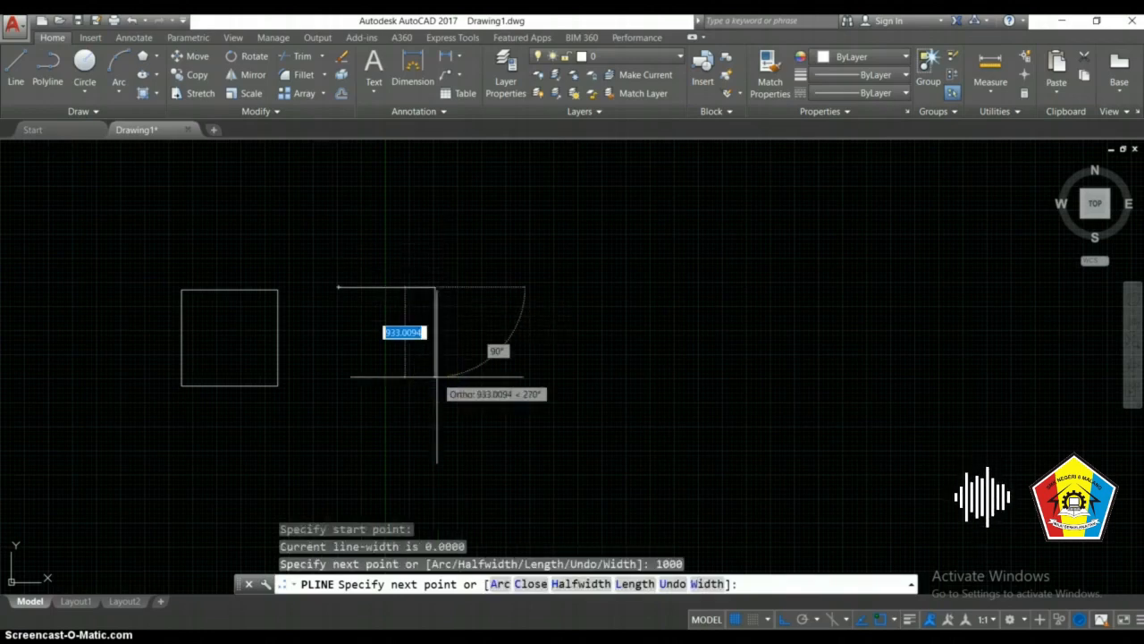
text(1000)
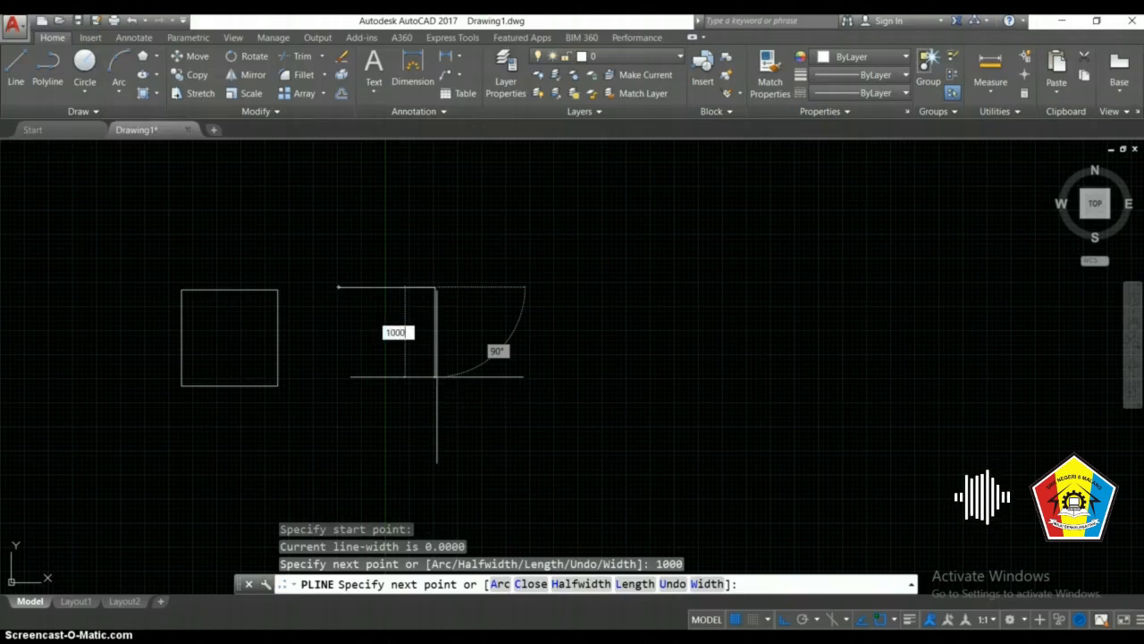
key(Return)
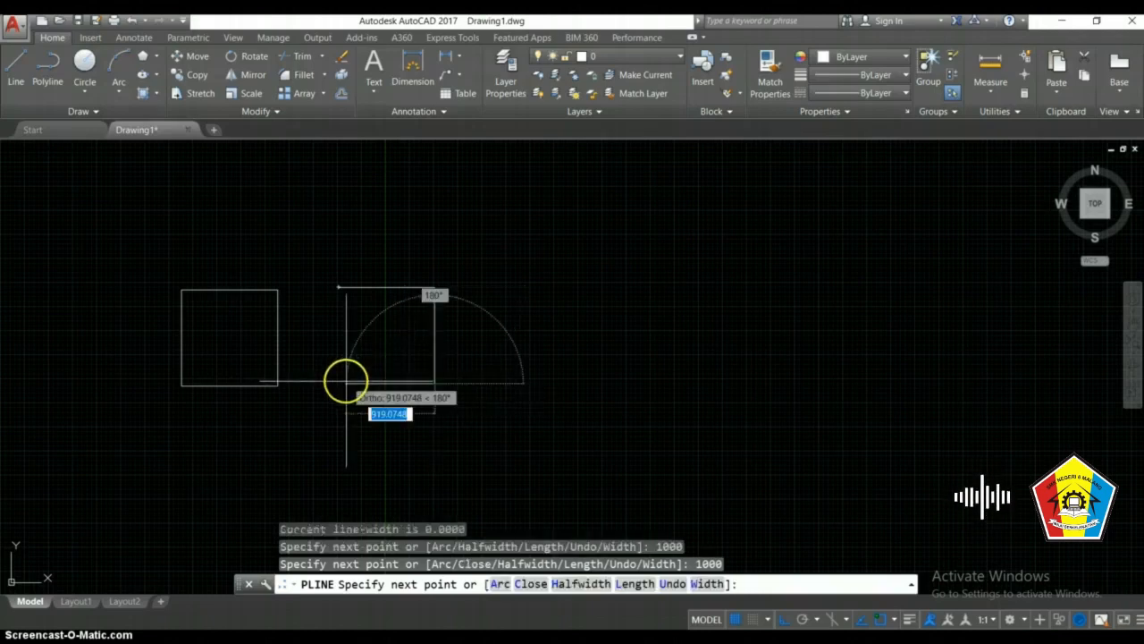
text(10)
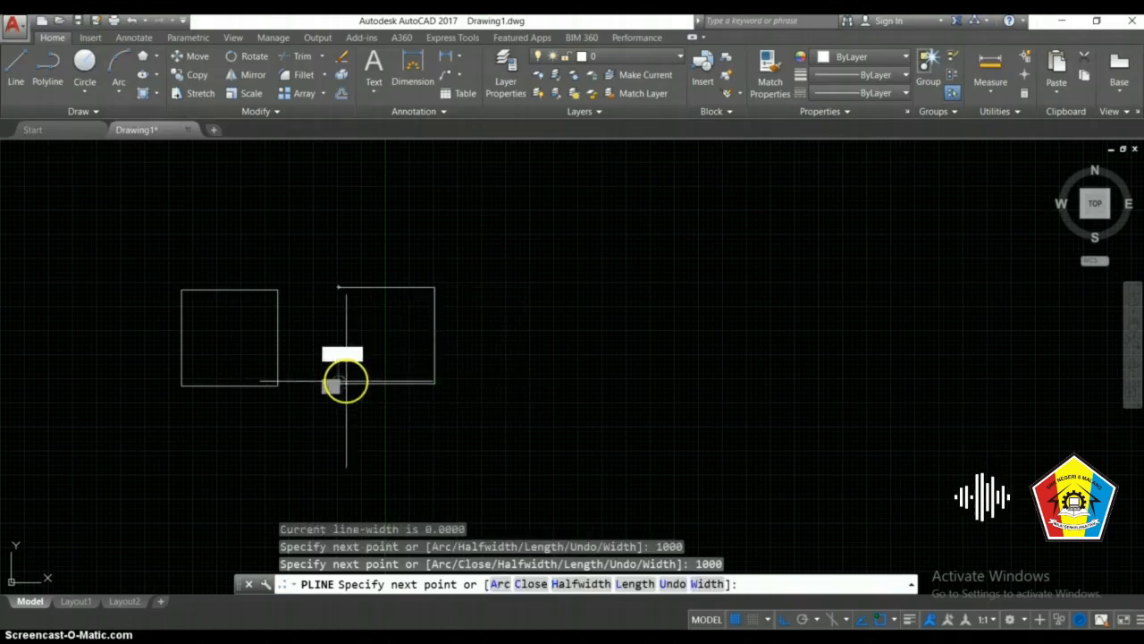
key(Return)
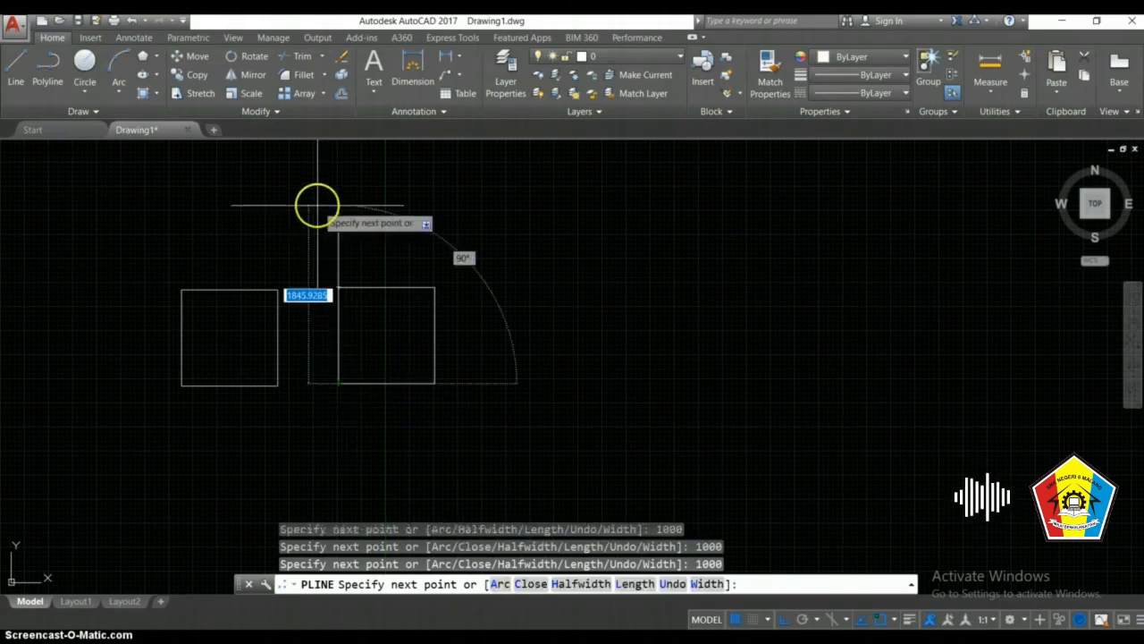
key(BackSpace)
key(Return)
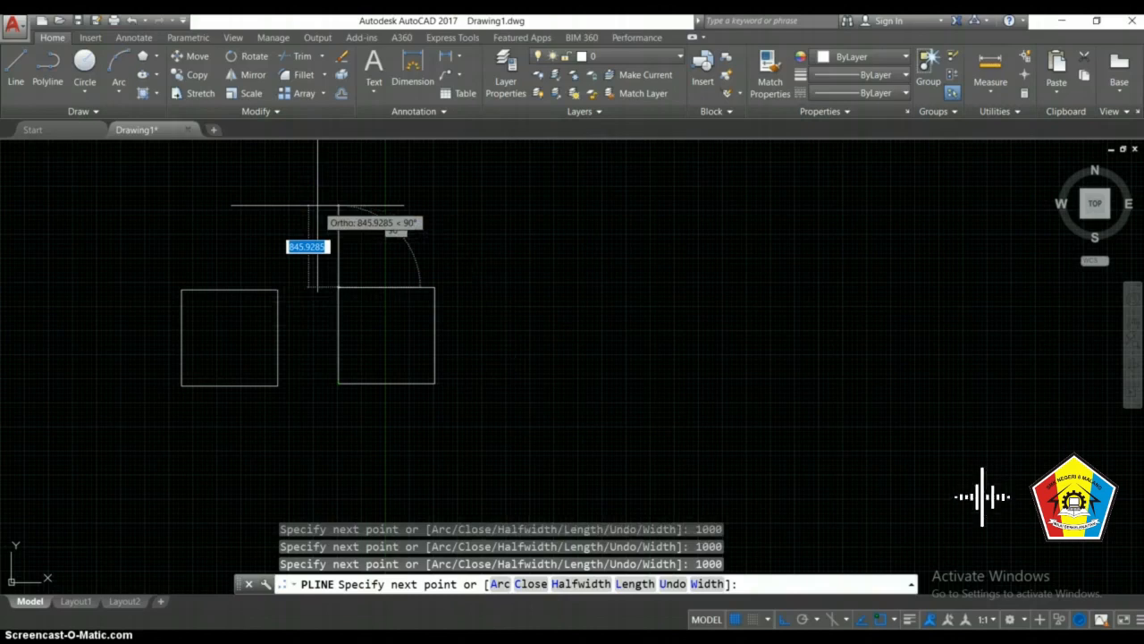
key(Escape)
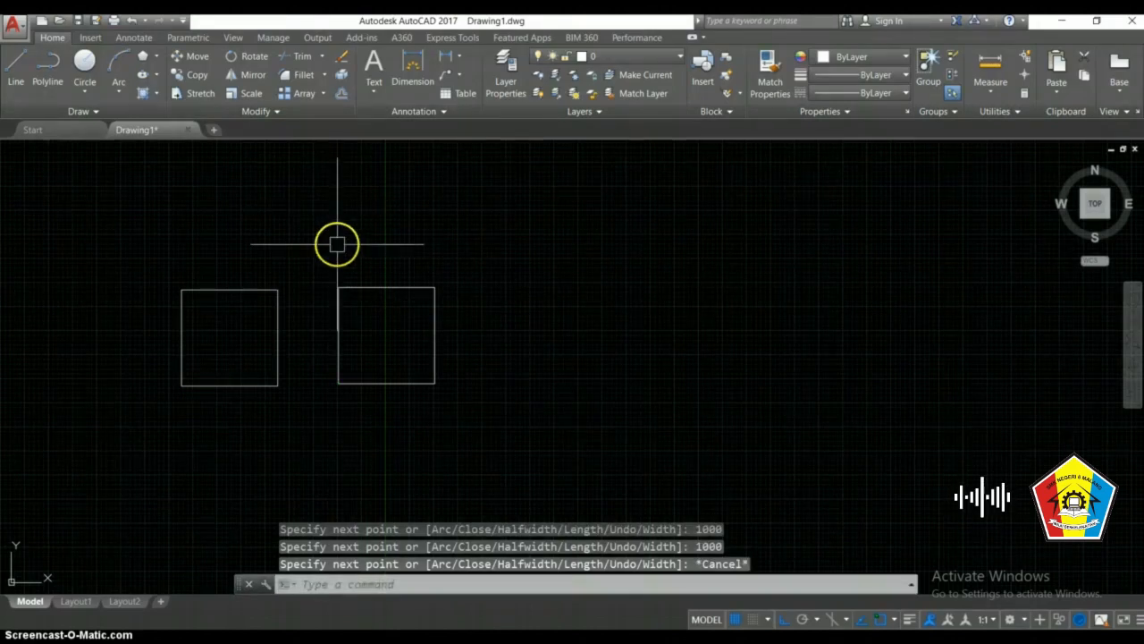
Step: Select the line square's upper edge and then the polyline square to compare how each shape is selected
click(230, 288)
scroll(231, 287, up, 2)
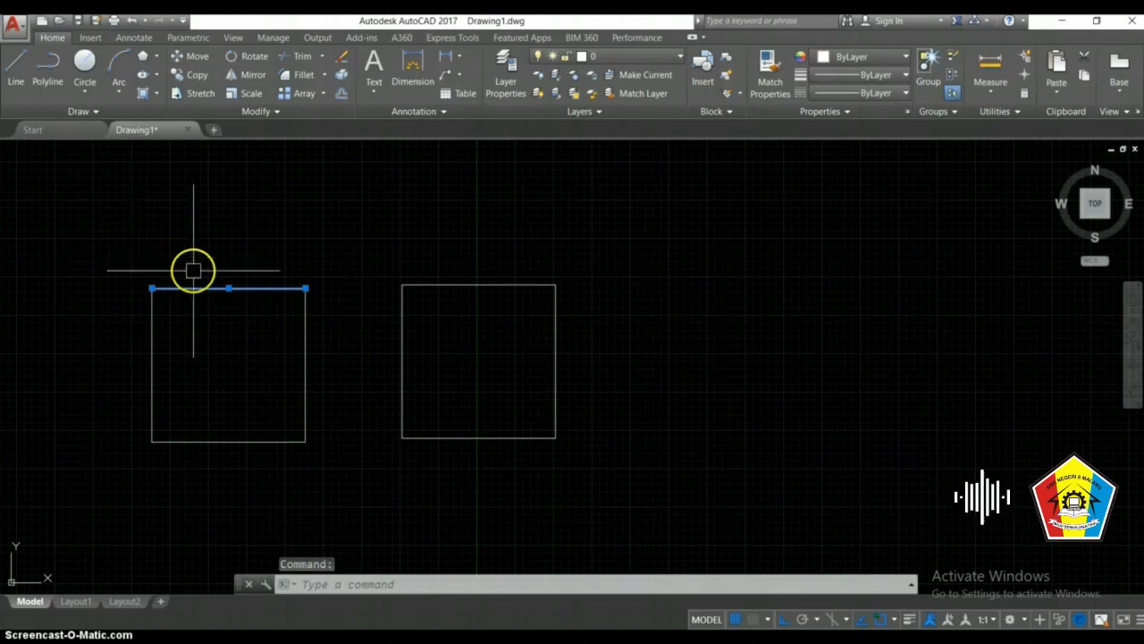
scroll(191, 266, down, 2)
key(Escape)
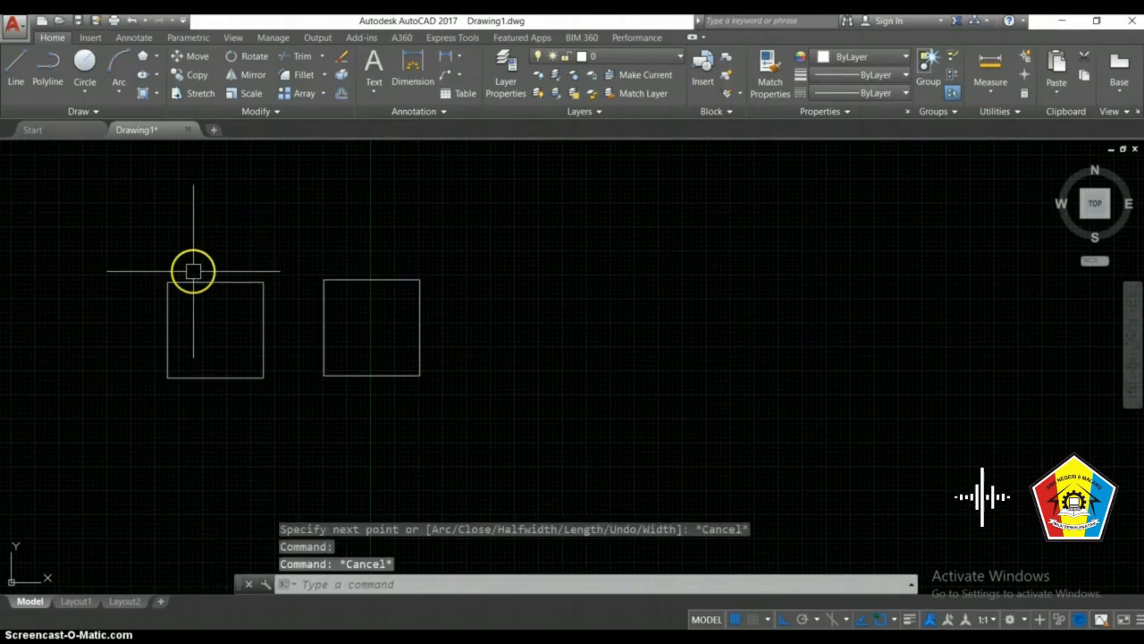
click(356, 280)
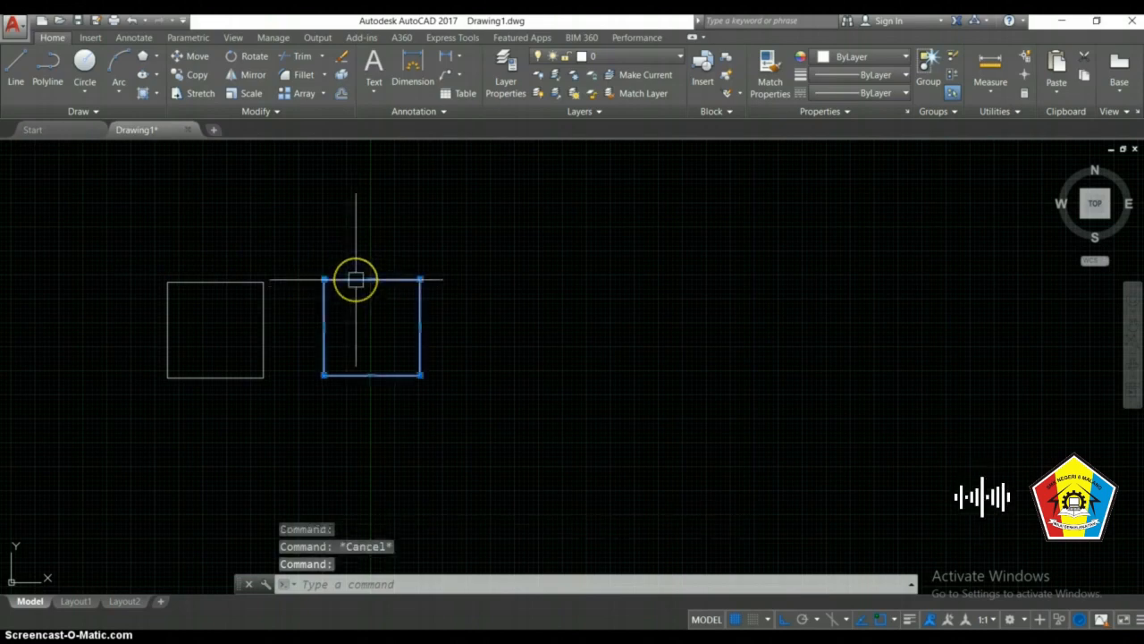
click(368, 274)
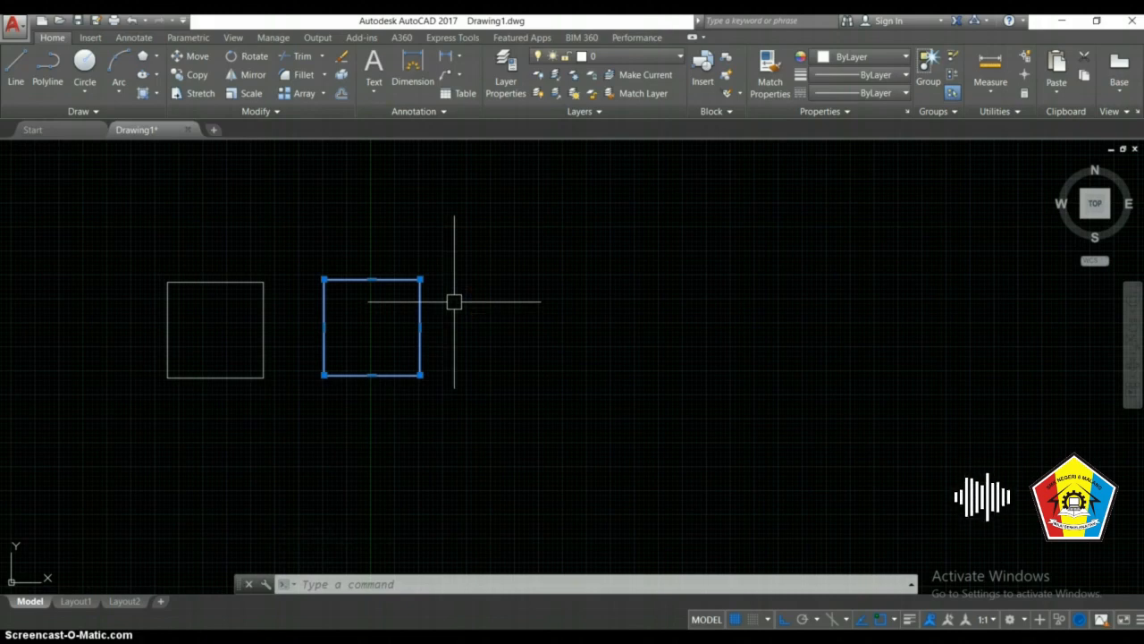
click(325, 281)
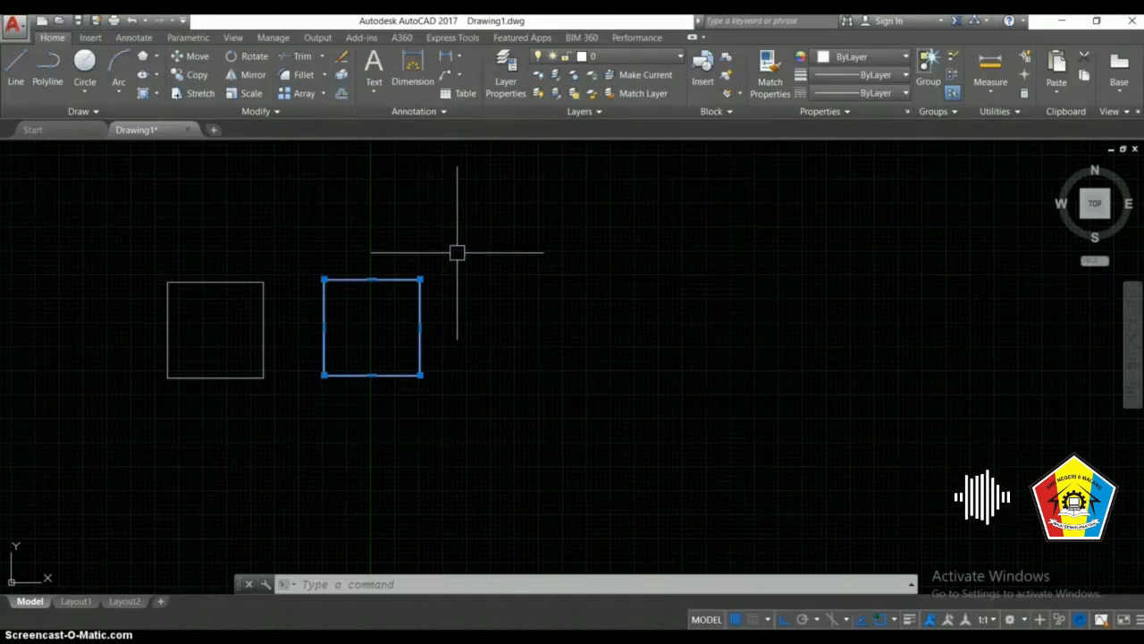
click(438, 215)
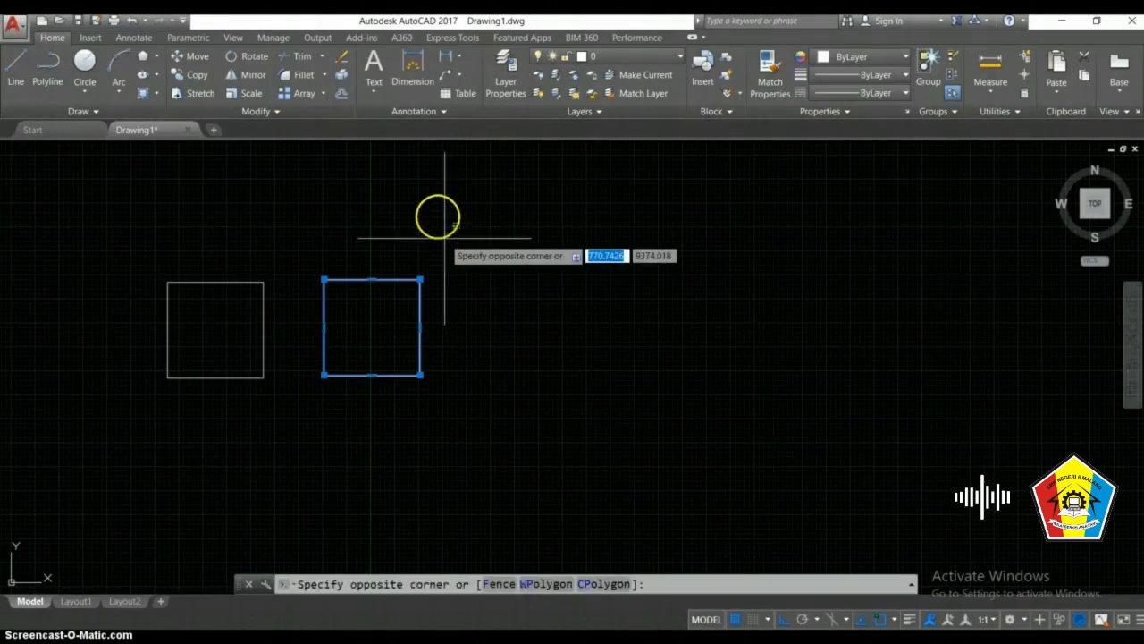
key(Escape)
key(Escape)
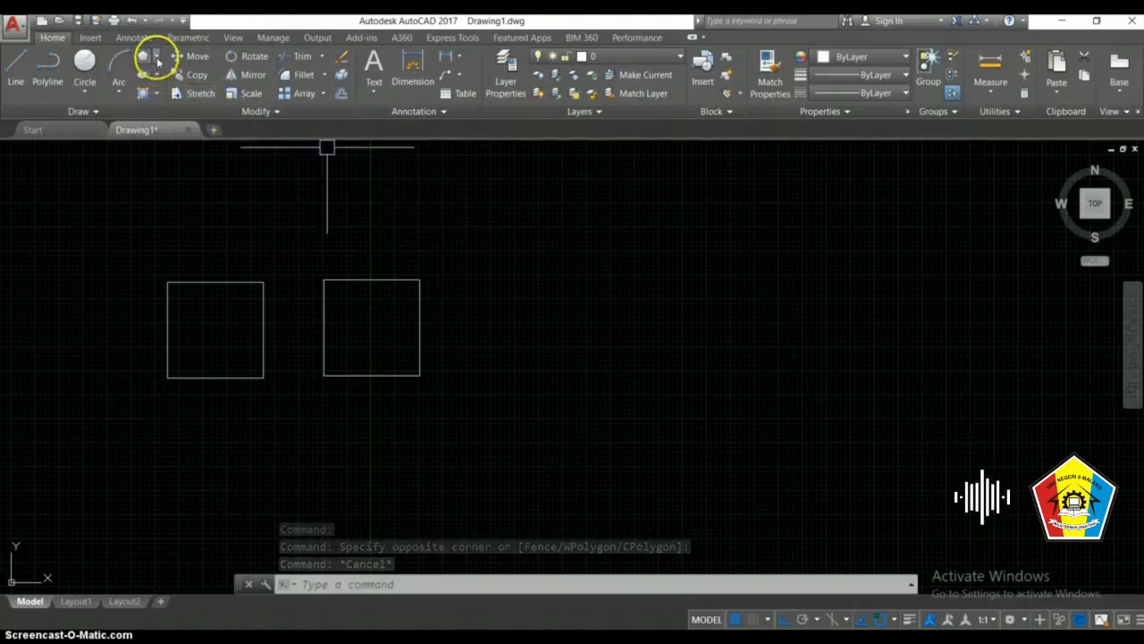
Step: Draw a third square of 1000 by 1000 units with the Rectangle command, to the right of the polyline square
click(158, 57)
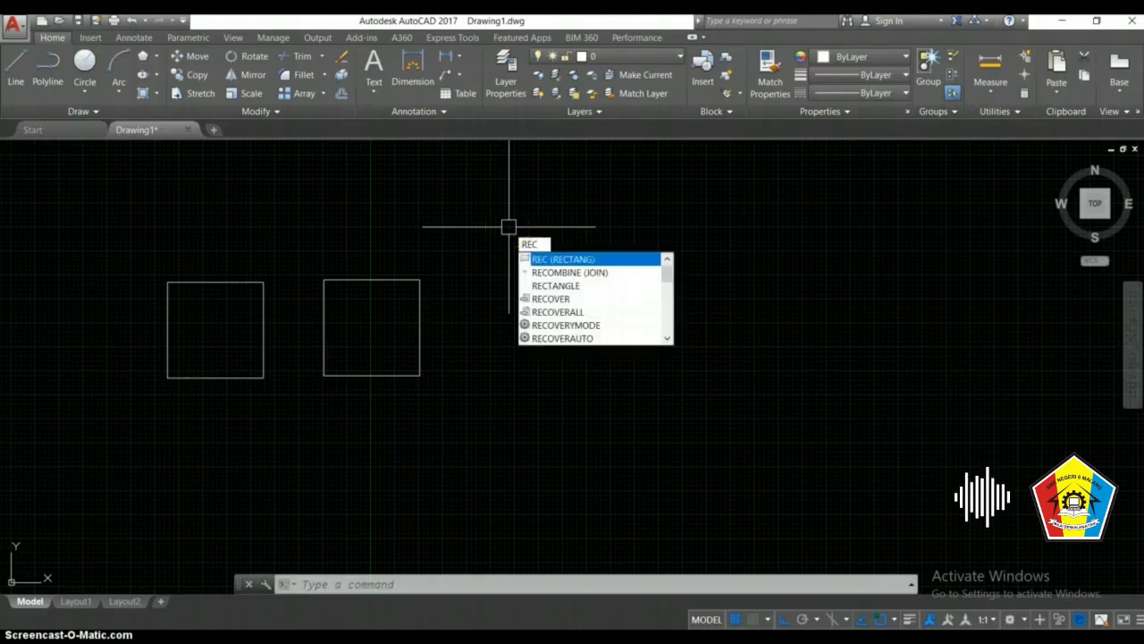
key(Return)
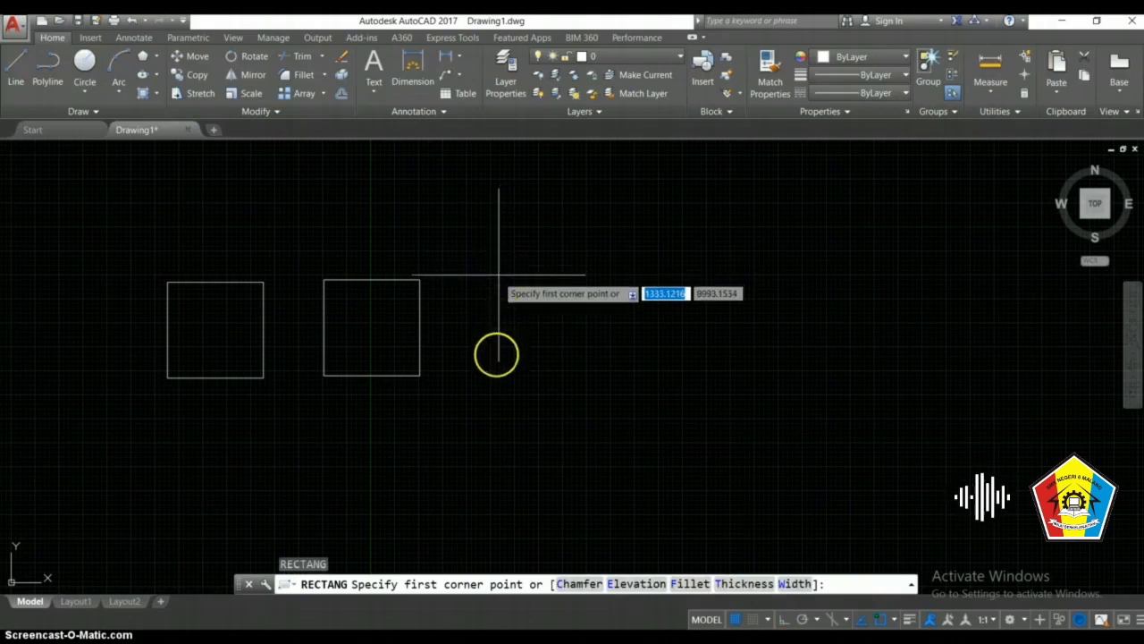
click(497, 372)
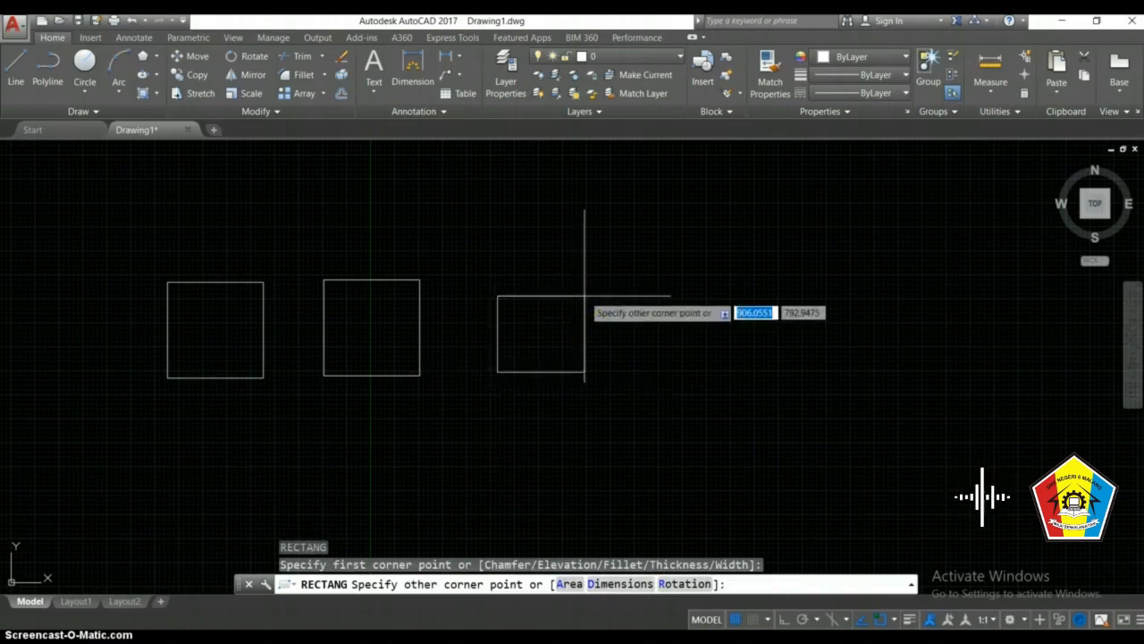
text(1000)
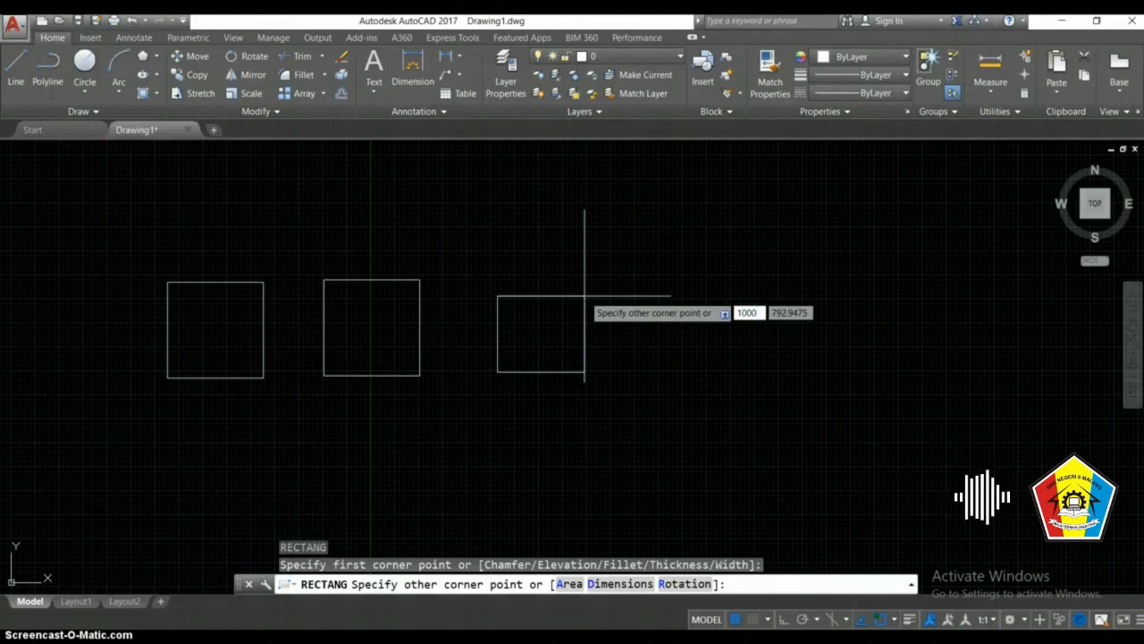
key(Tab)
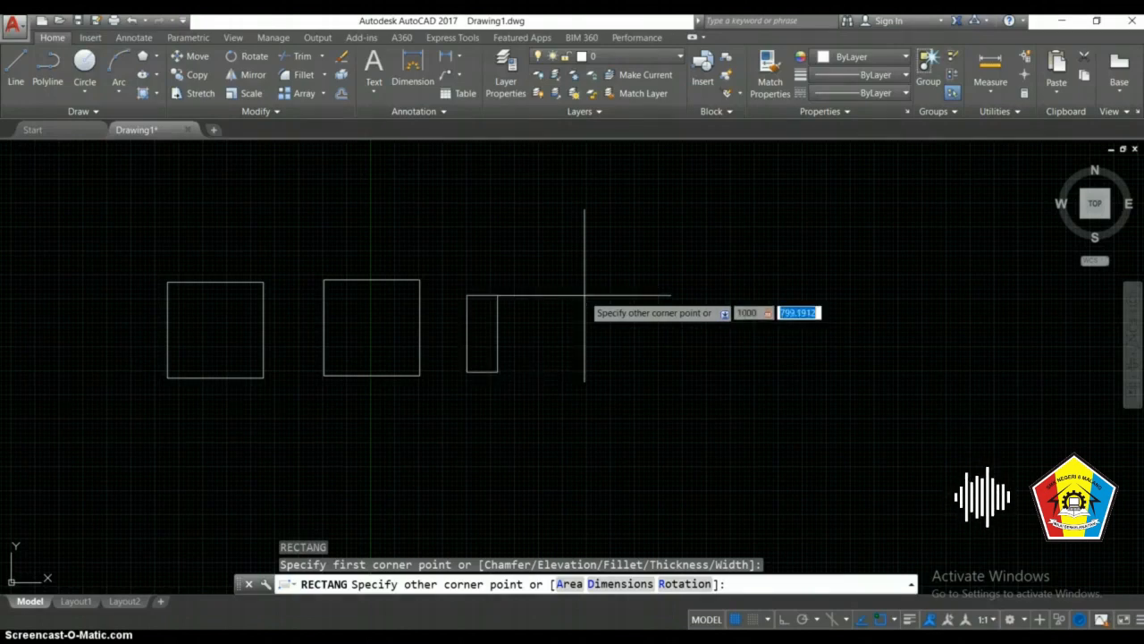
text(1000)
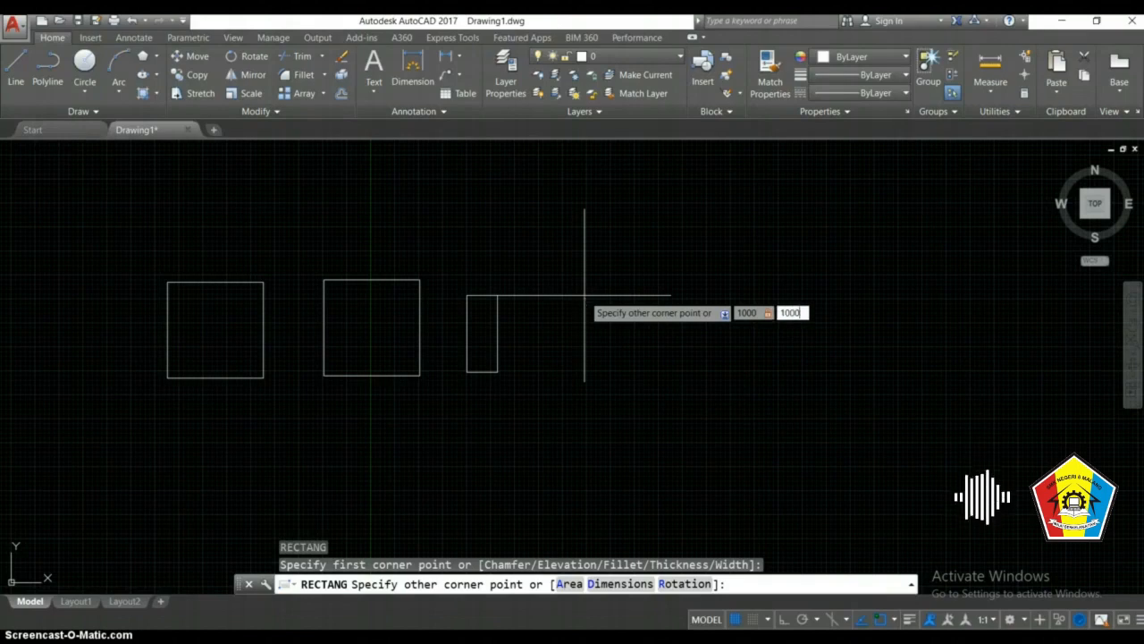
key(Return)
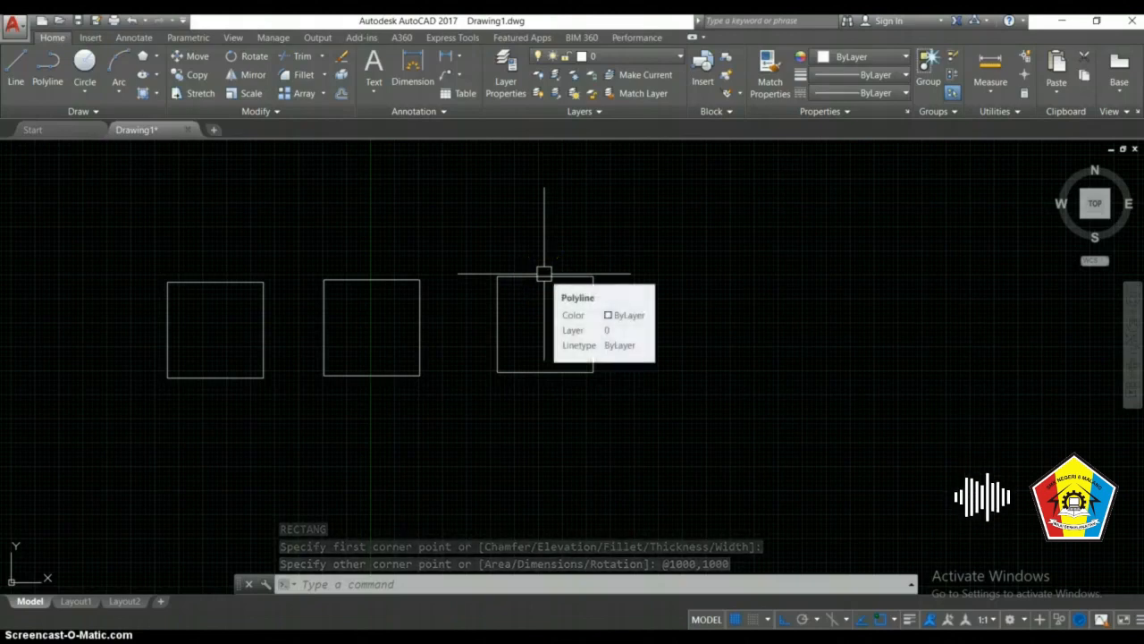
Step: Select the rectangle by its edges to check how it is selected, and clear the selection
click(545, 274)
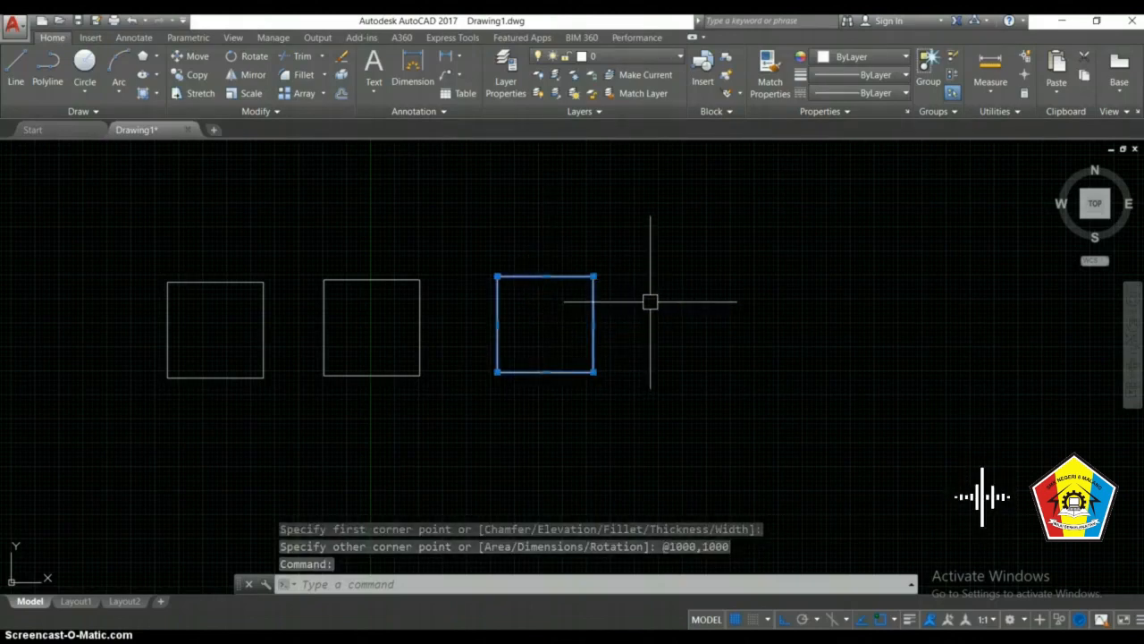
key(Escape)
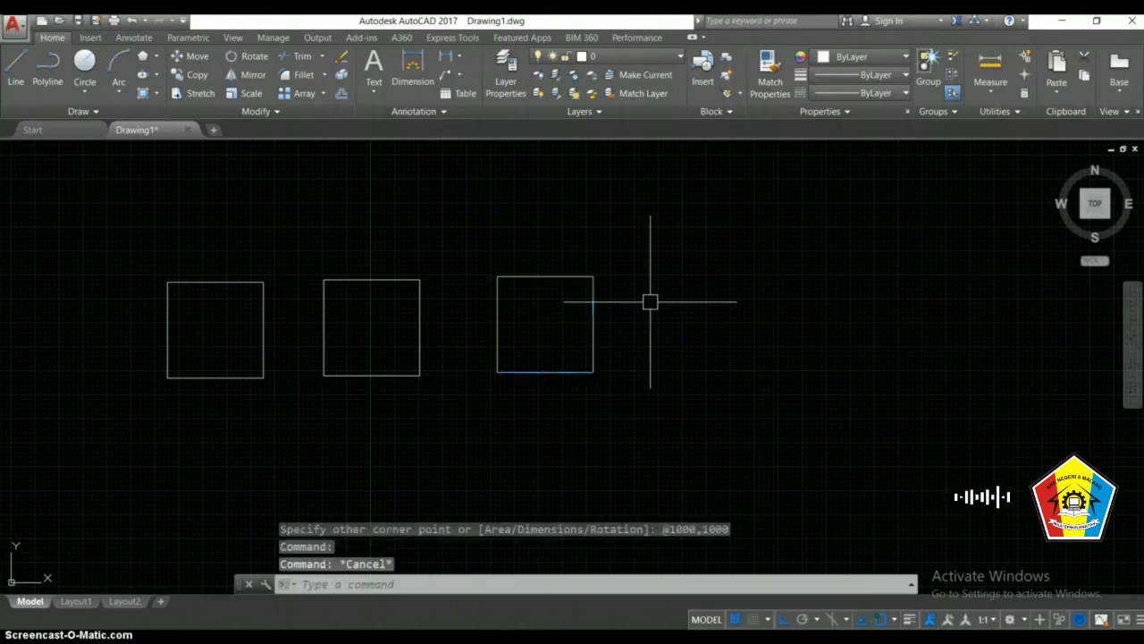
click(590, 283)
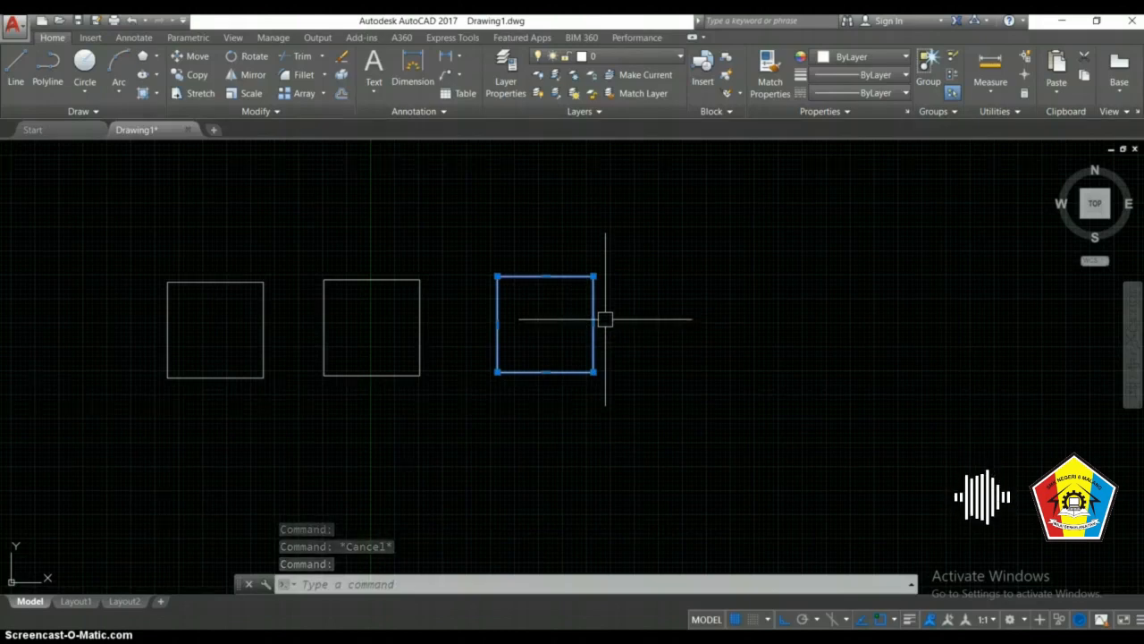
key(Escape)
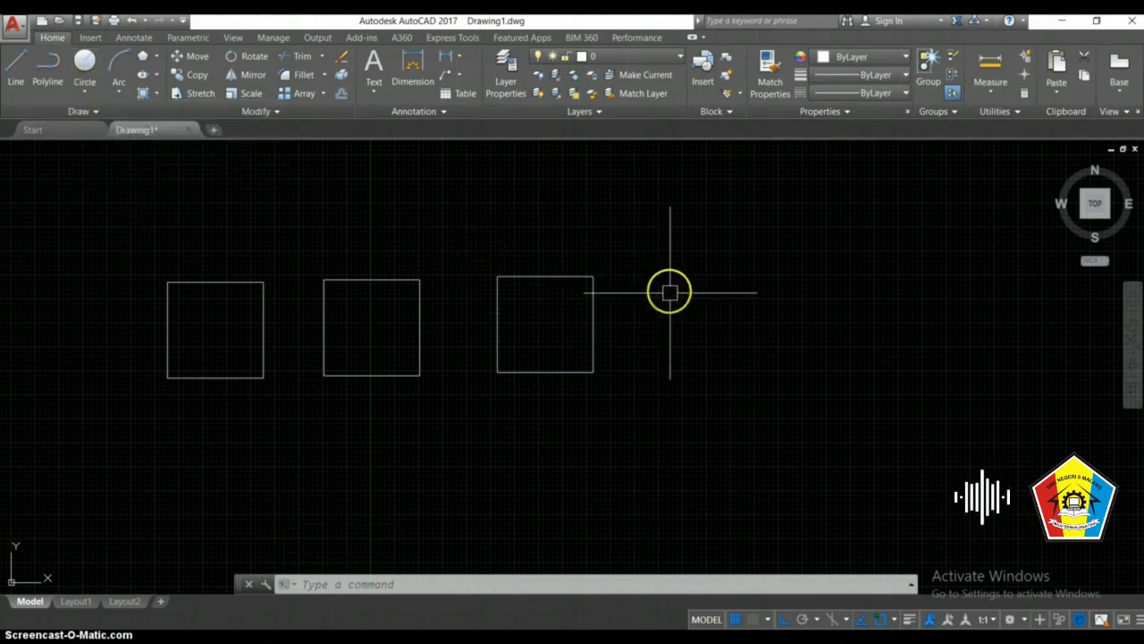
Step: Draw a circle with a radius of 1000 units to the right of the third square
text(c)
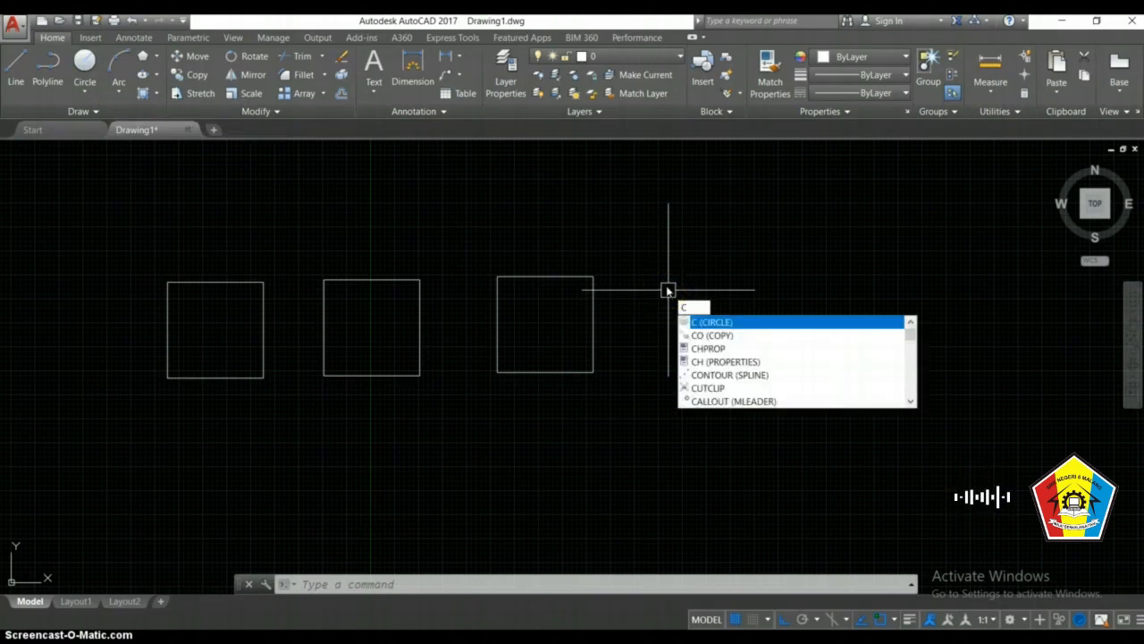
key(Return)
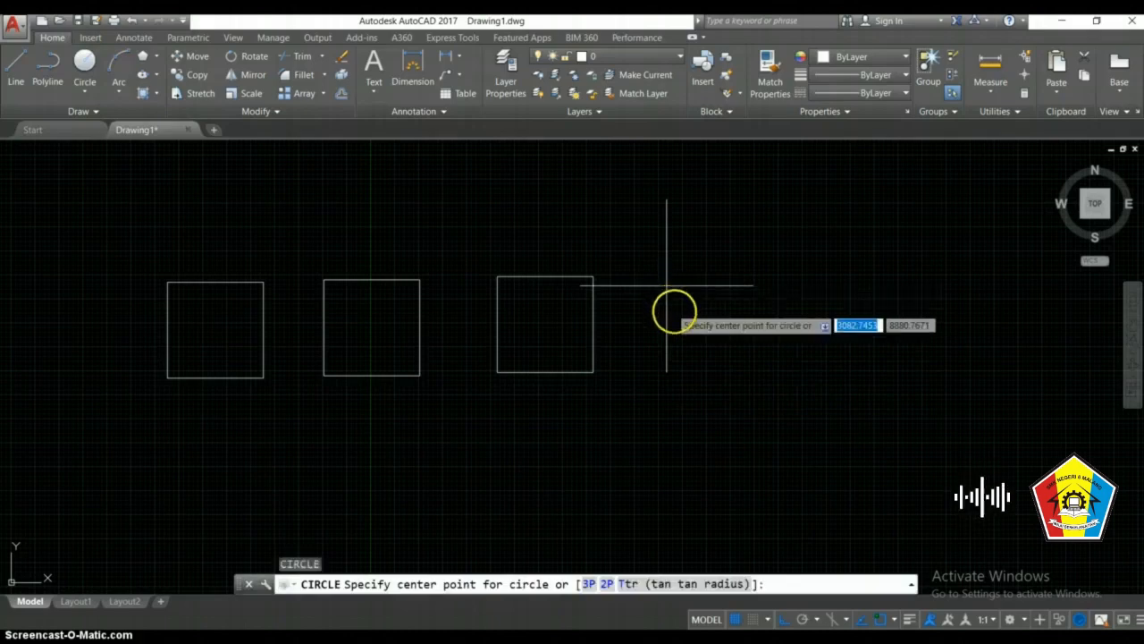
click(710, 319)
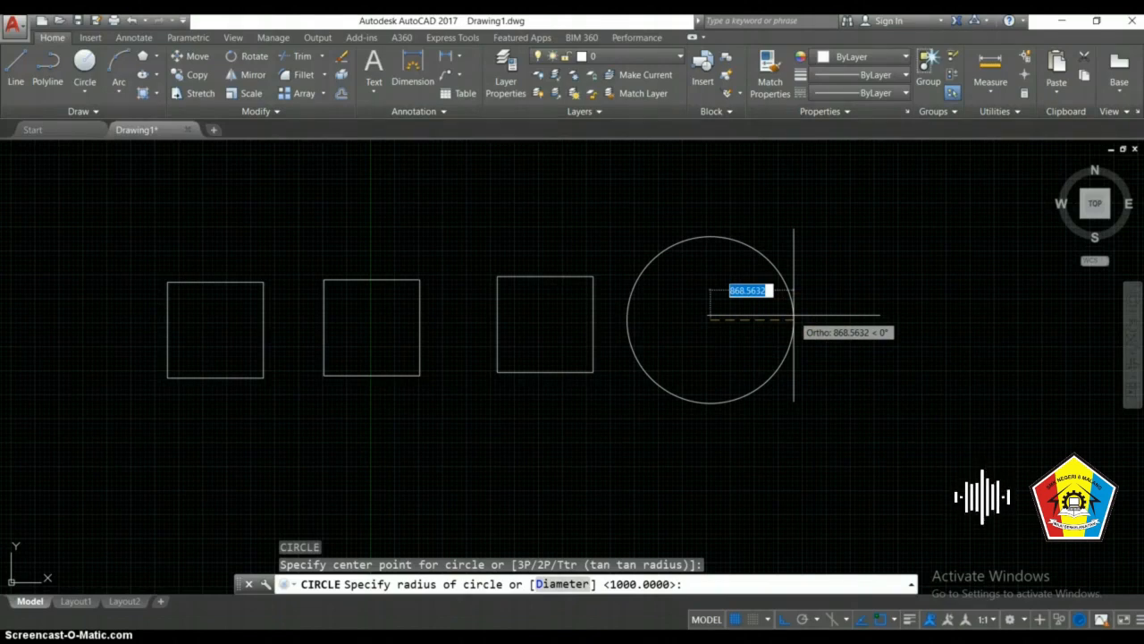
text(1000)
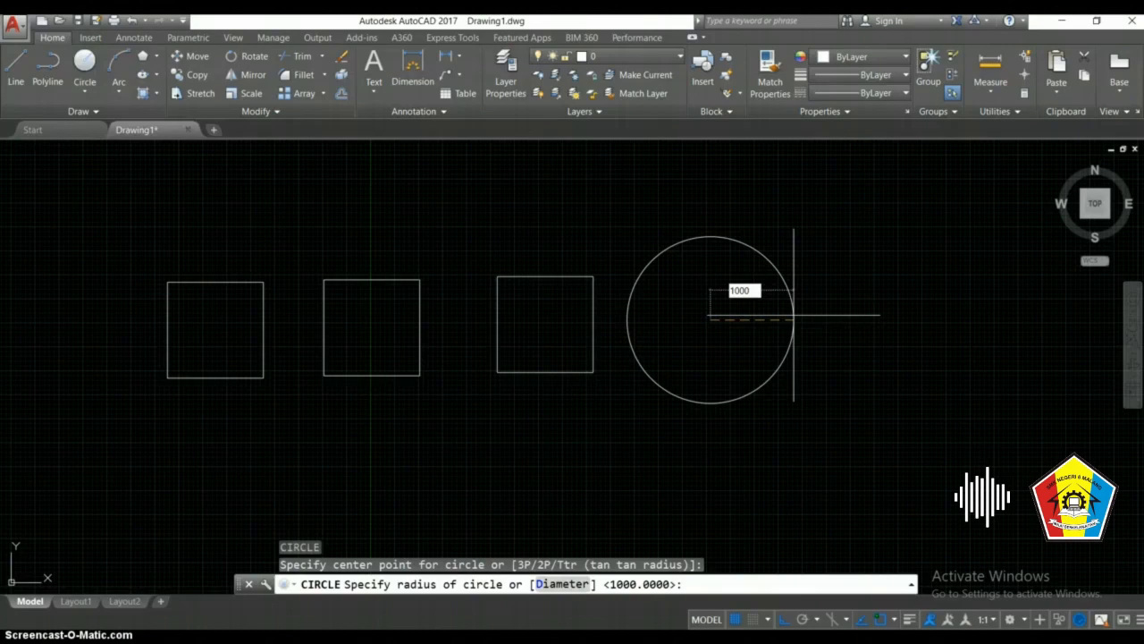
key(Return)
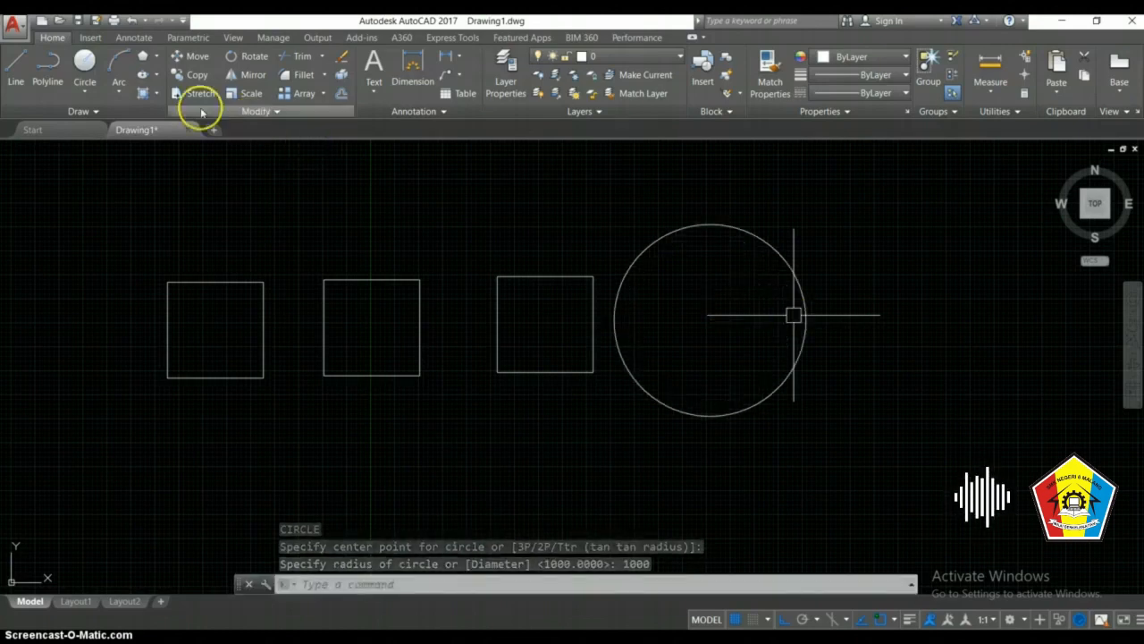
Step: Draw a center-based ellipse to the right of the circle, with a horizontal half-axis of 500 and a vertical half-axis of 1000
middle_drag(634, 327, 470, 348)
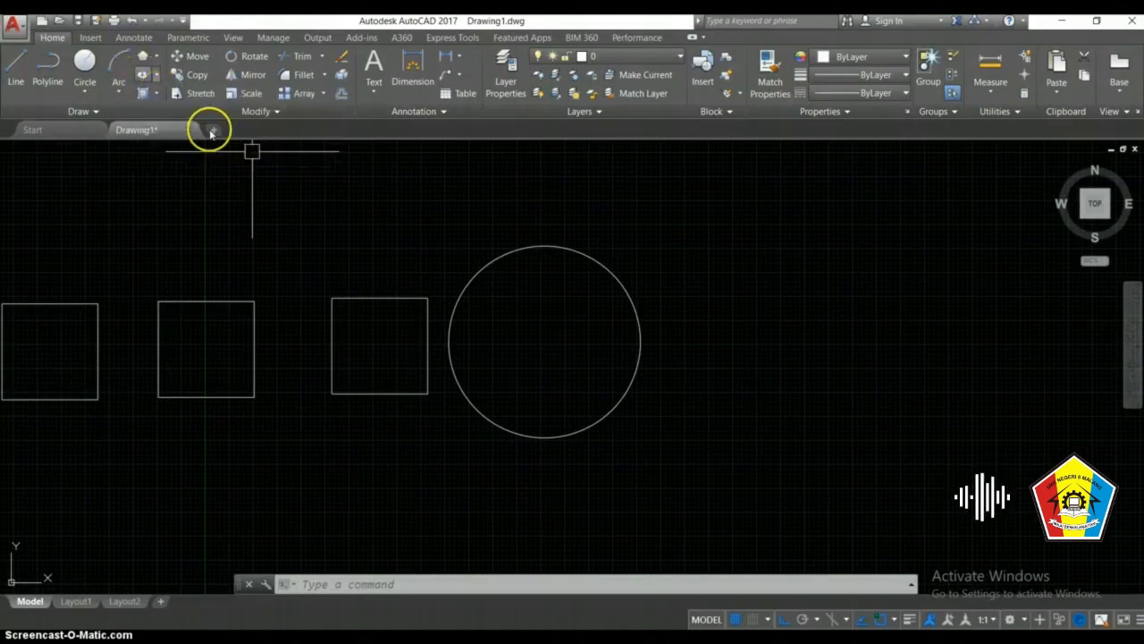
click(140, 77)
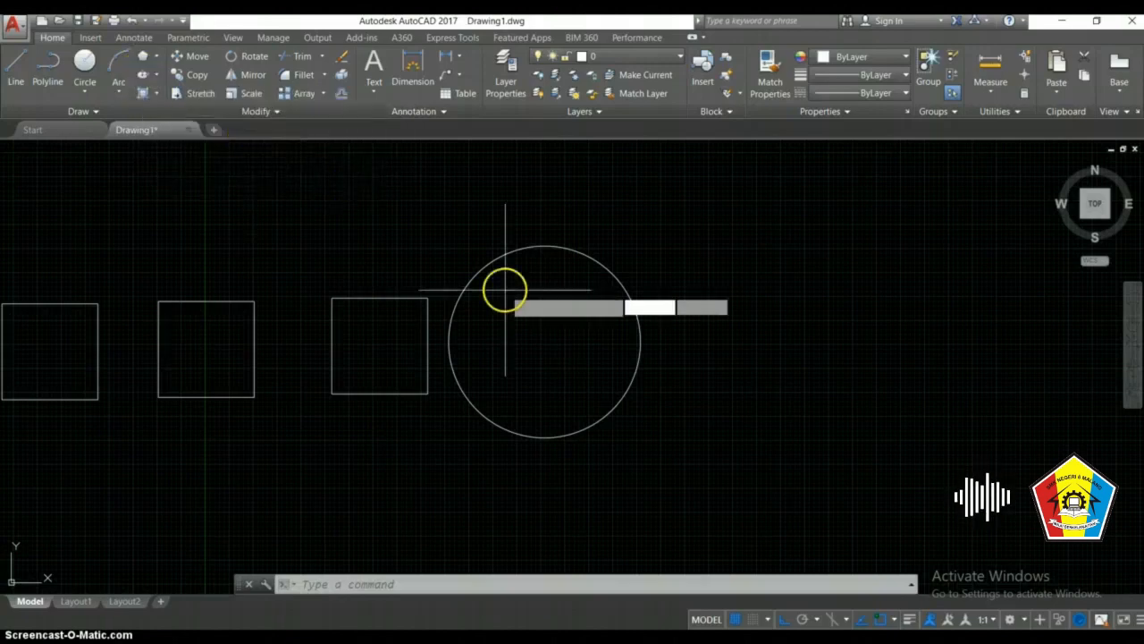
middle_drag(486, 283, 359, 275)
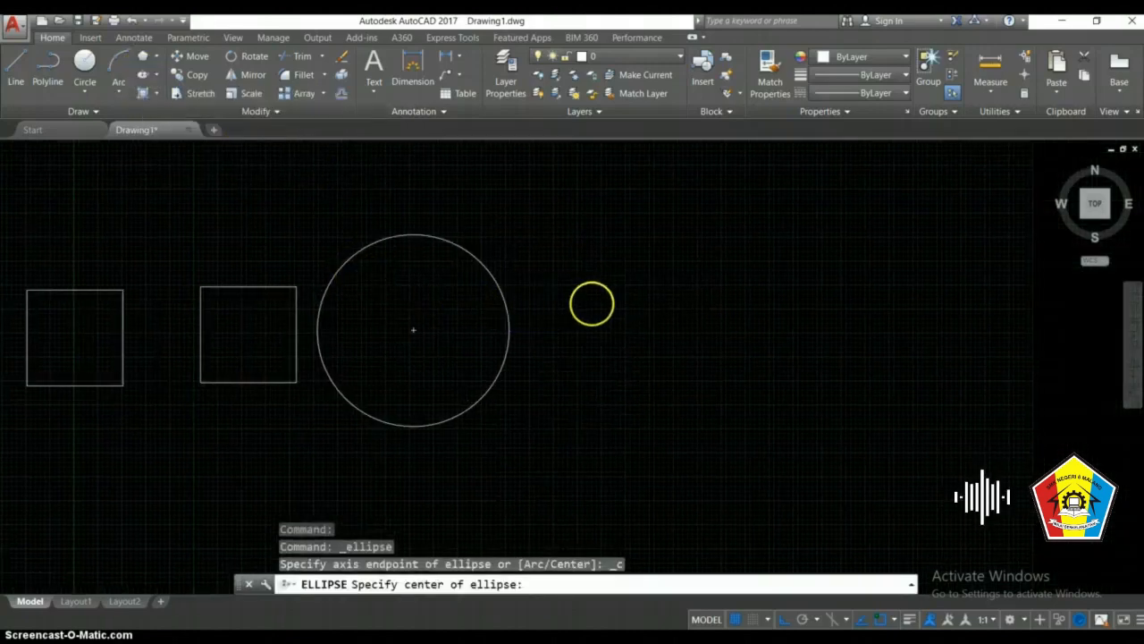
click(635, 324)
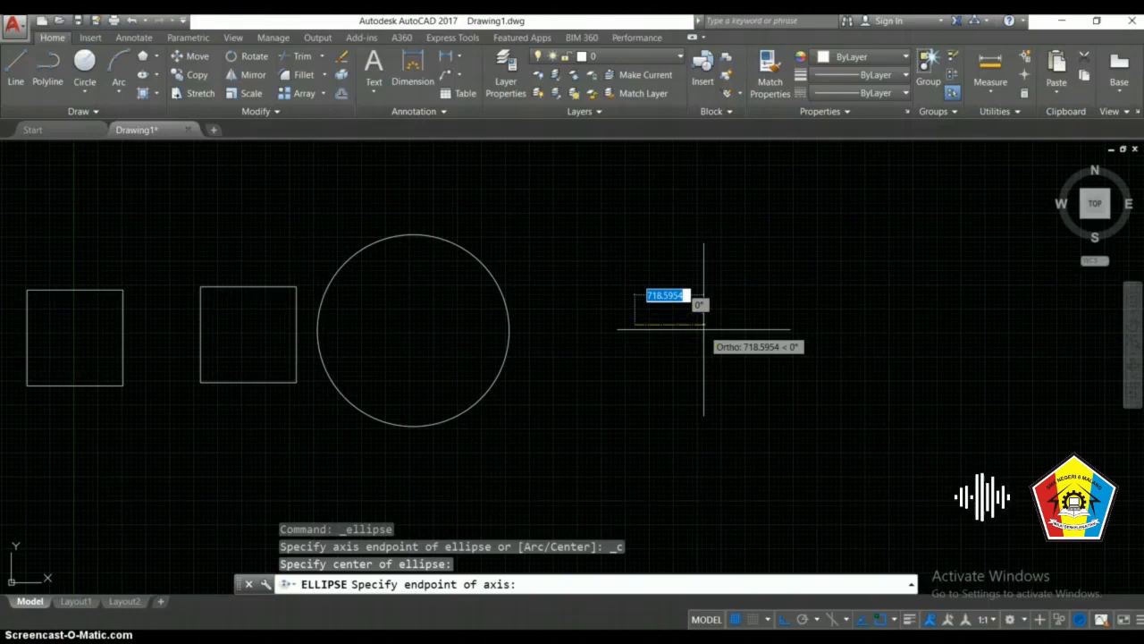
text(500)
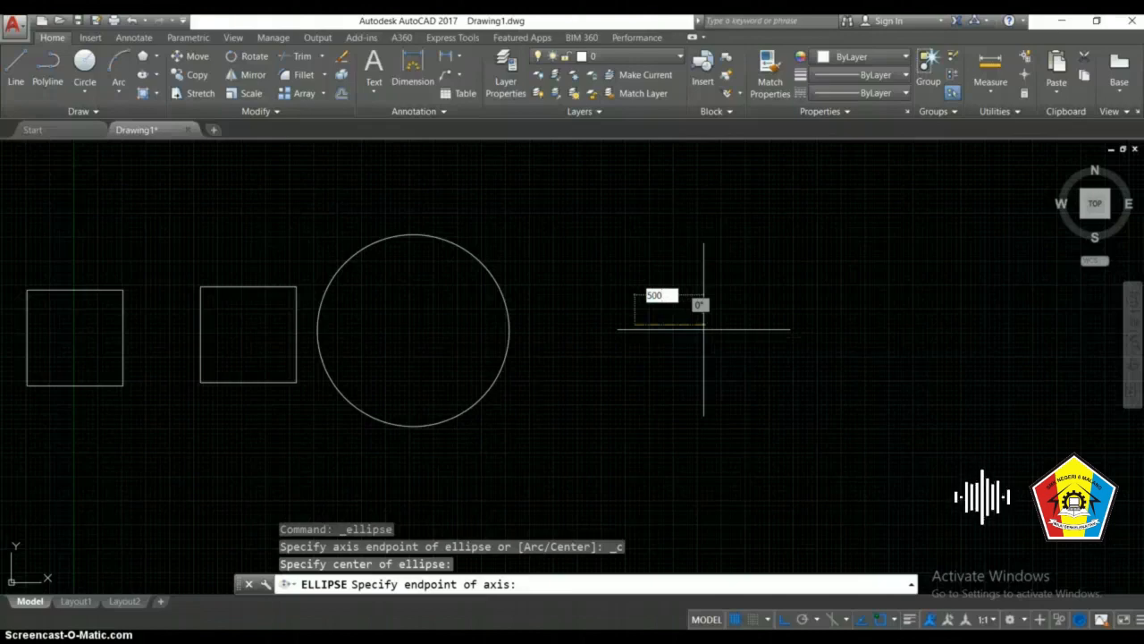
key(Return)
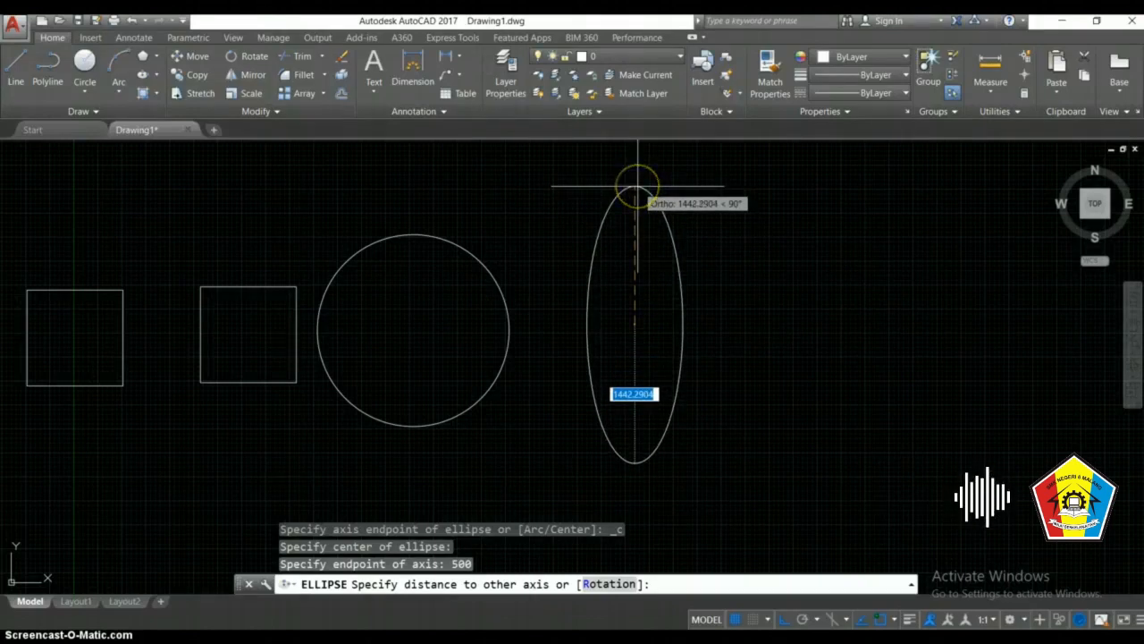
text(10)
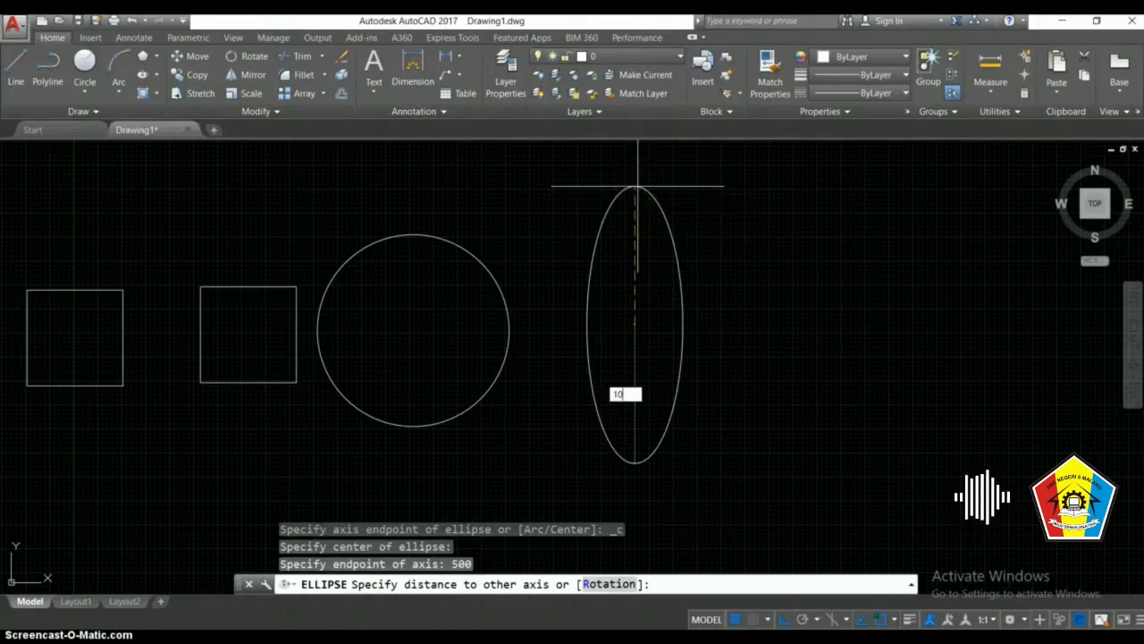
text(00)
key(Return)
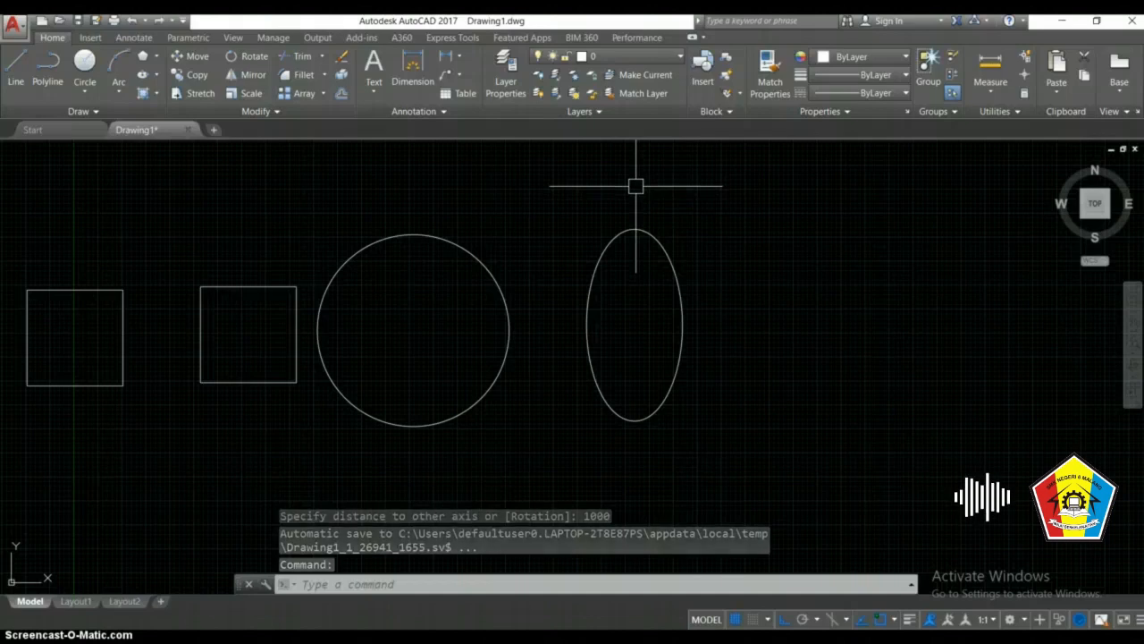
Step: Draw a three-point arc bulging upward to the right of the ellipse, with Ortho mode turned off
scroll(458, 202, down, 2)
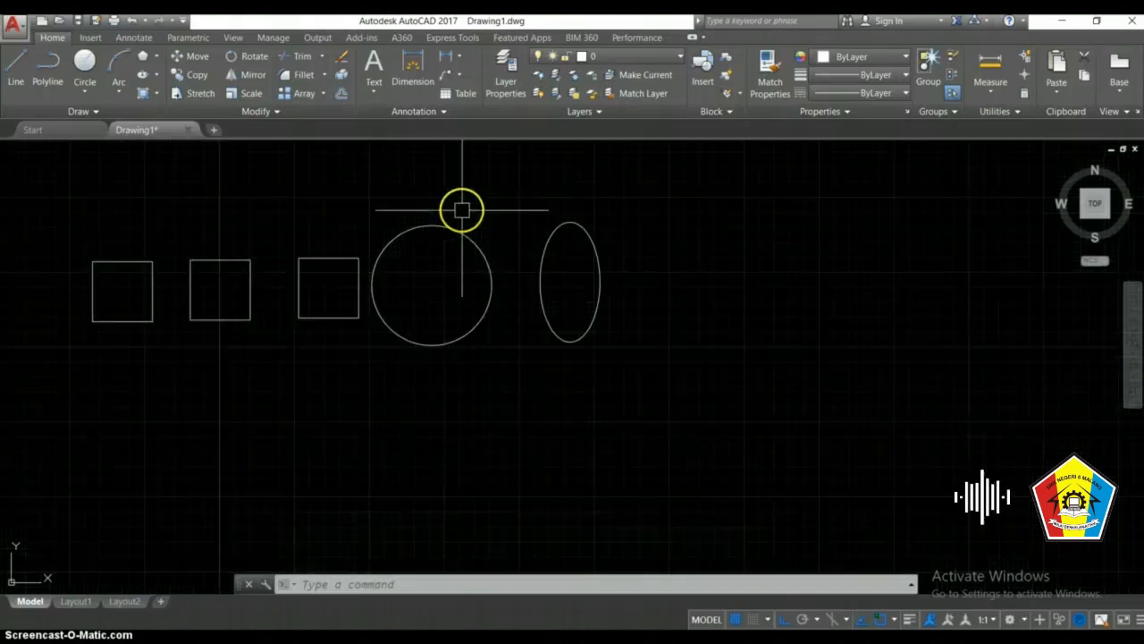
middle_drag(455, 209, 379, 217)
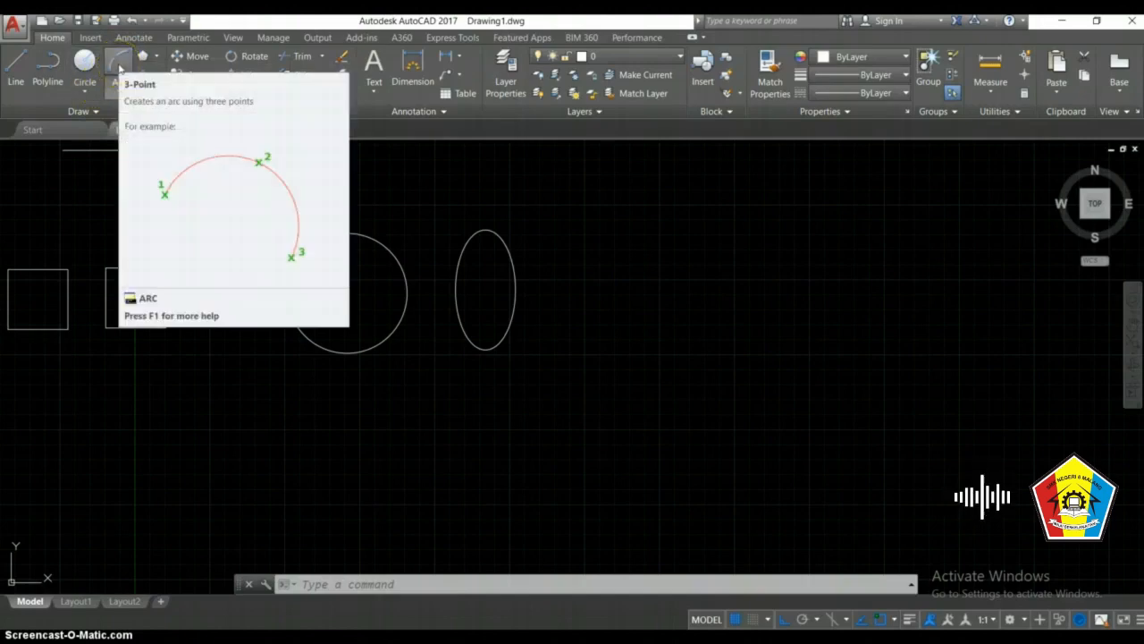
scroll(578, 268, up, 2)
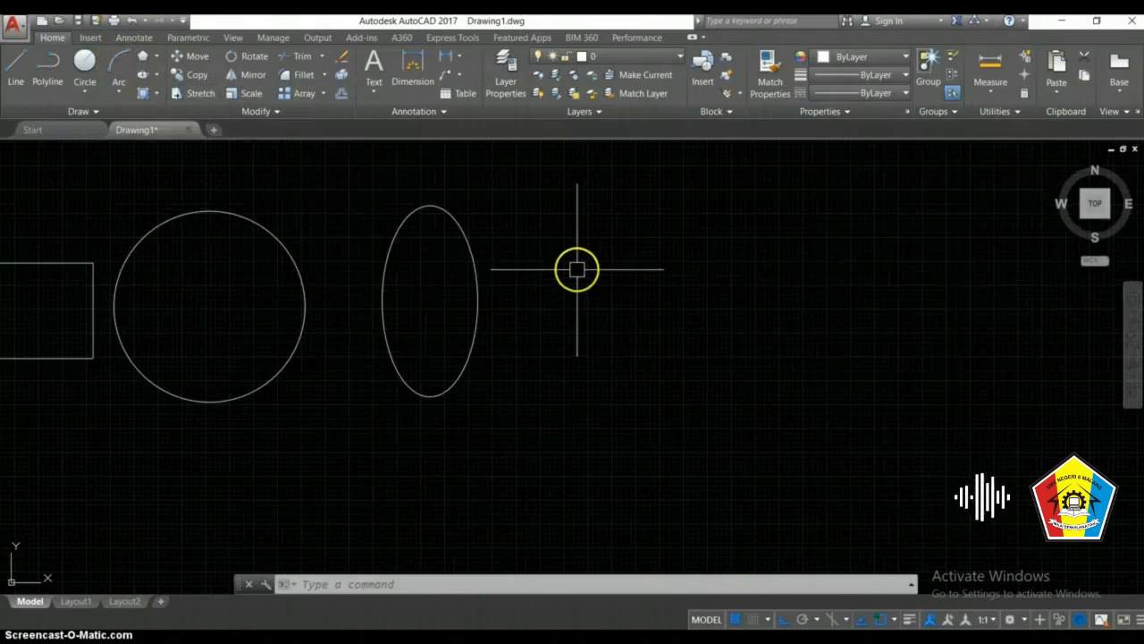
text(A)
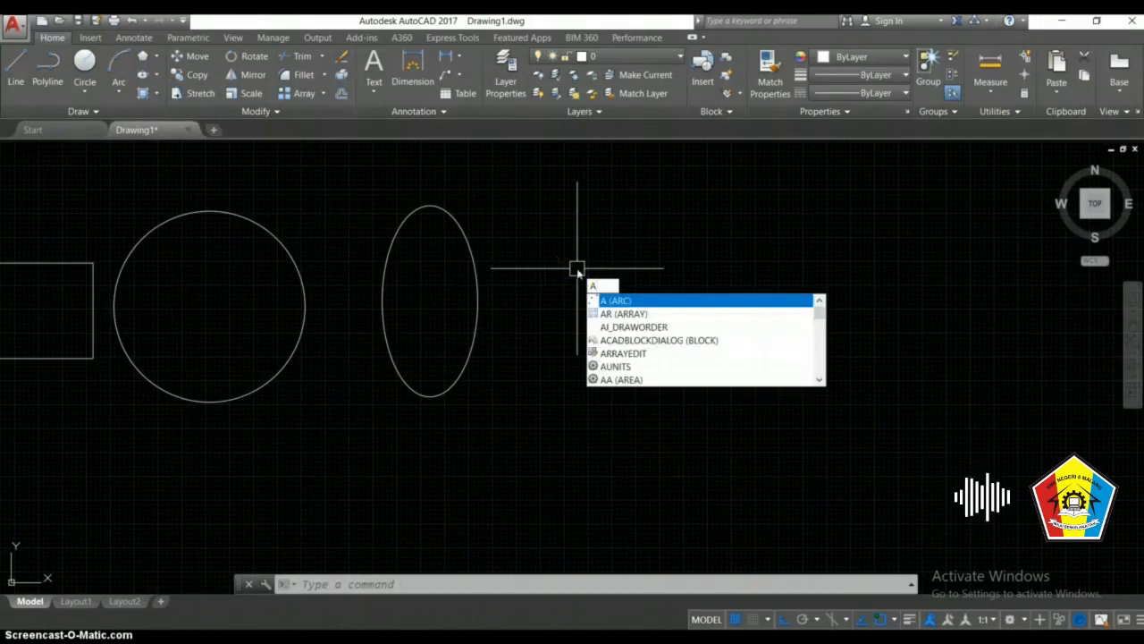
key(Return)
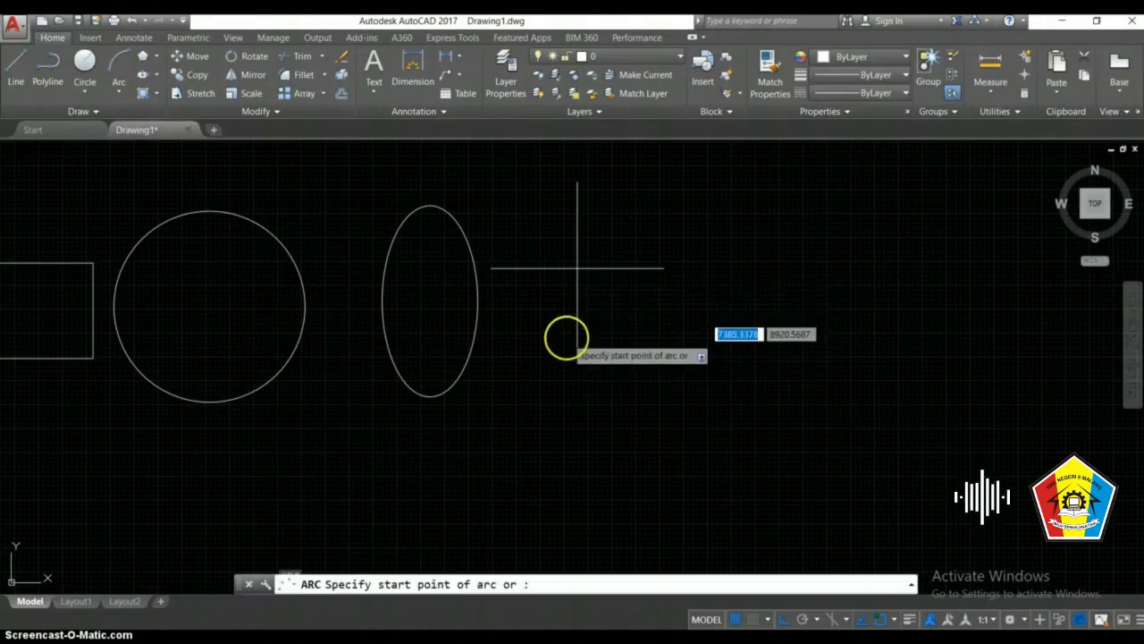
click(566, 338)
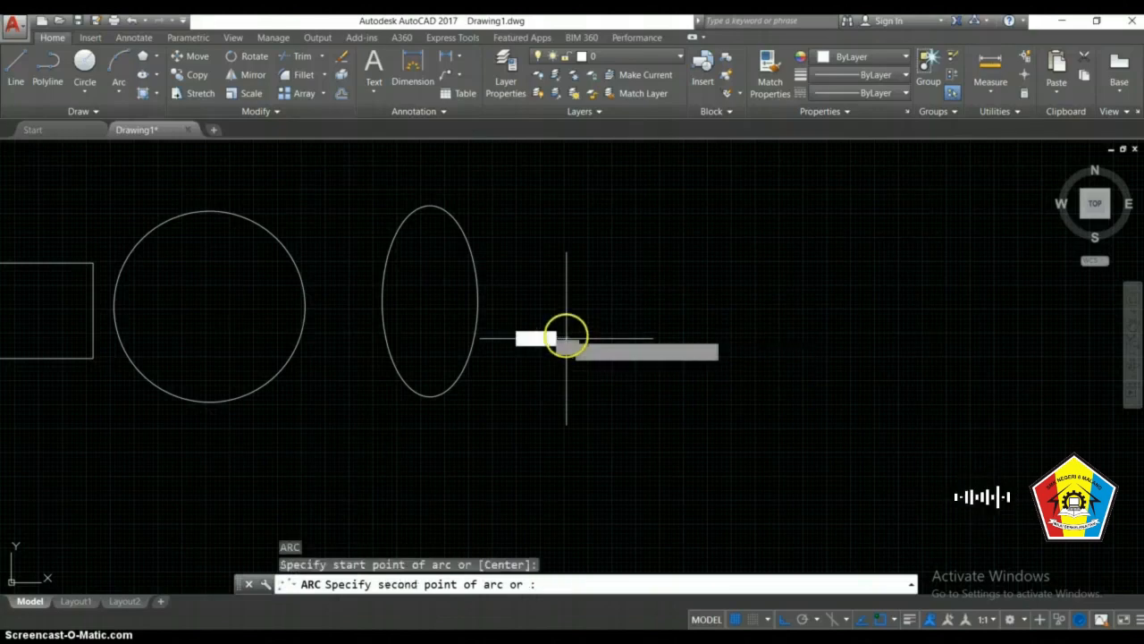
scroll(570, 266, up, 2)
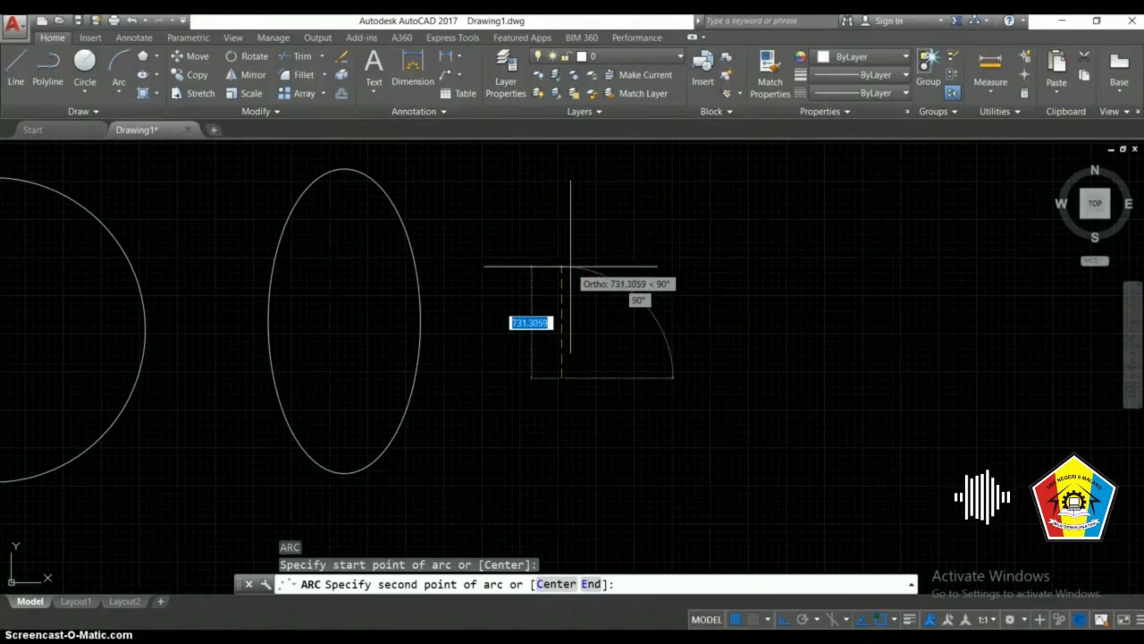
key(F8)
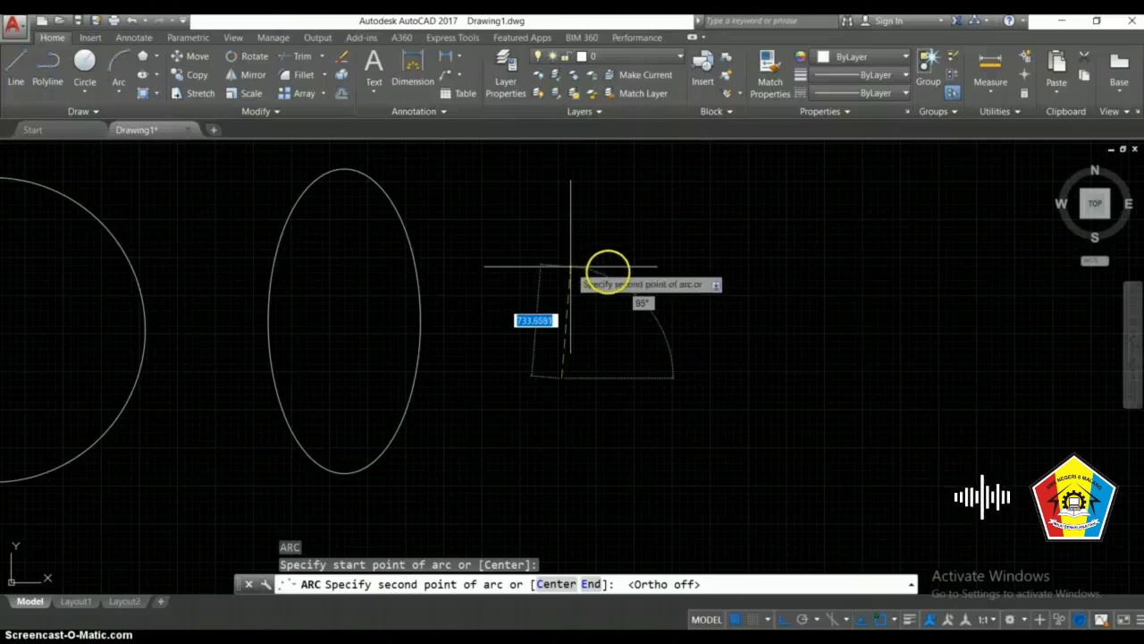
click(607, 267)
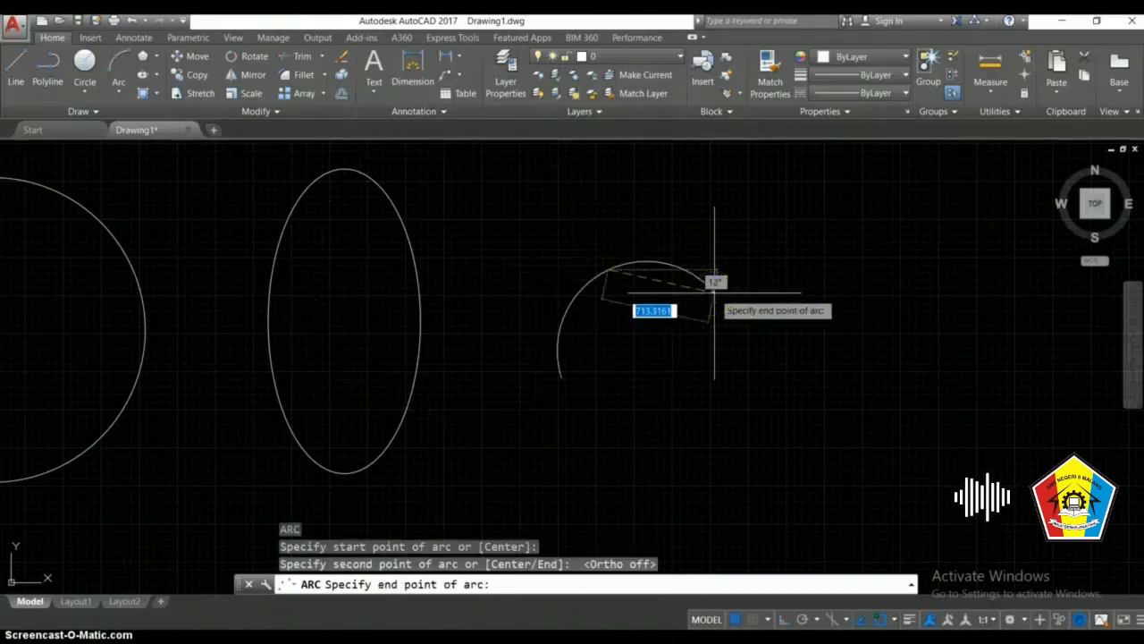
click(714, 292)
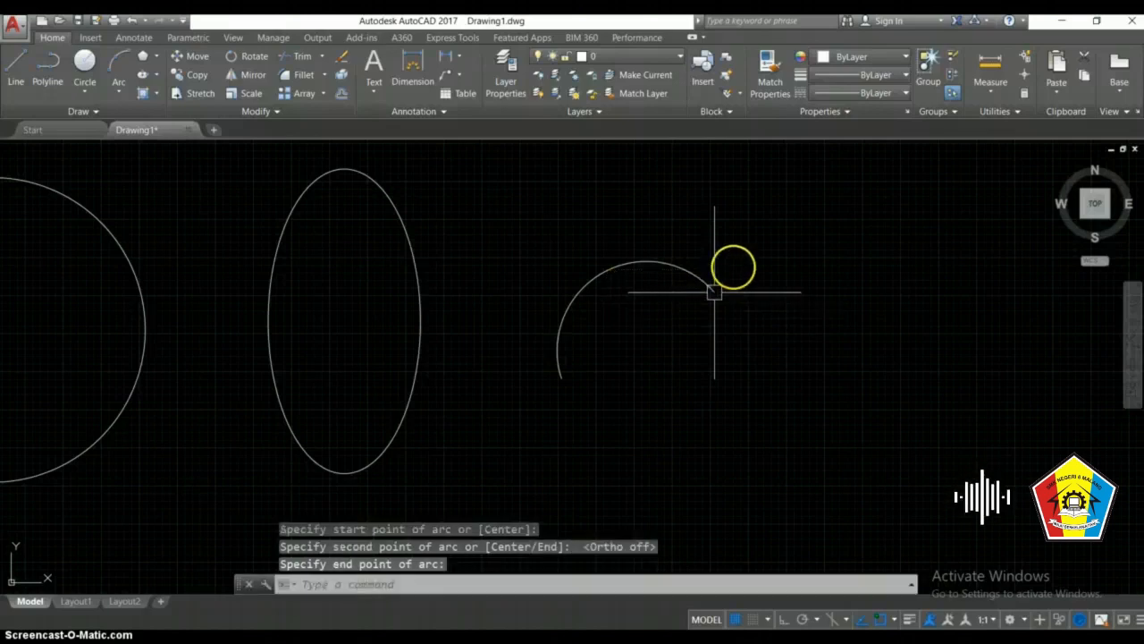
scroll(733, 268, down, 4)
scroll(741, 333, up, 2)
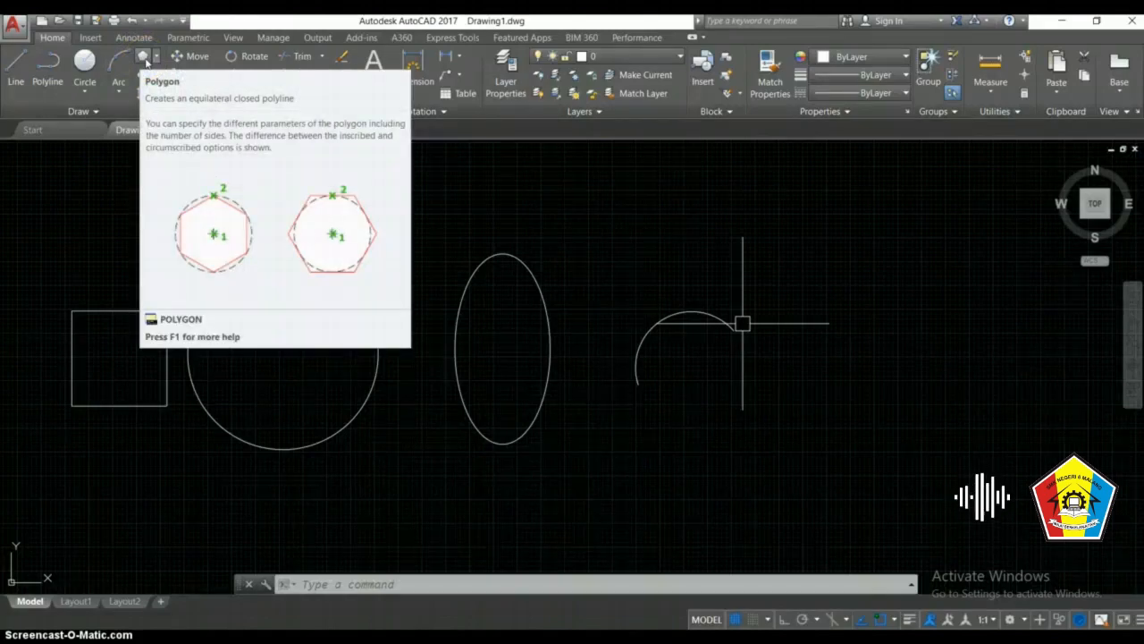
Step: Draw a six-sided polygon to the right of the arc, inscribed in a circle with a radius of 1000 units
middle_drag(557, 276, 393, 278)
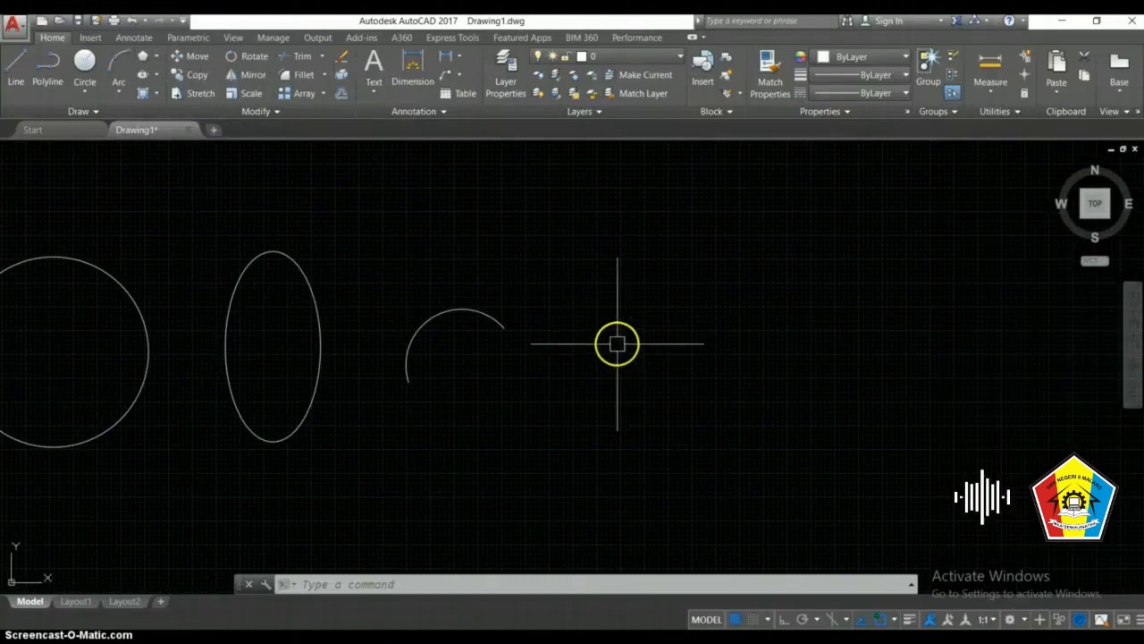
text(POL)
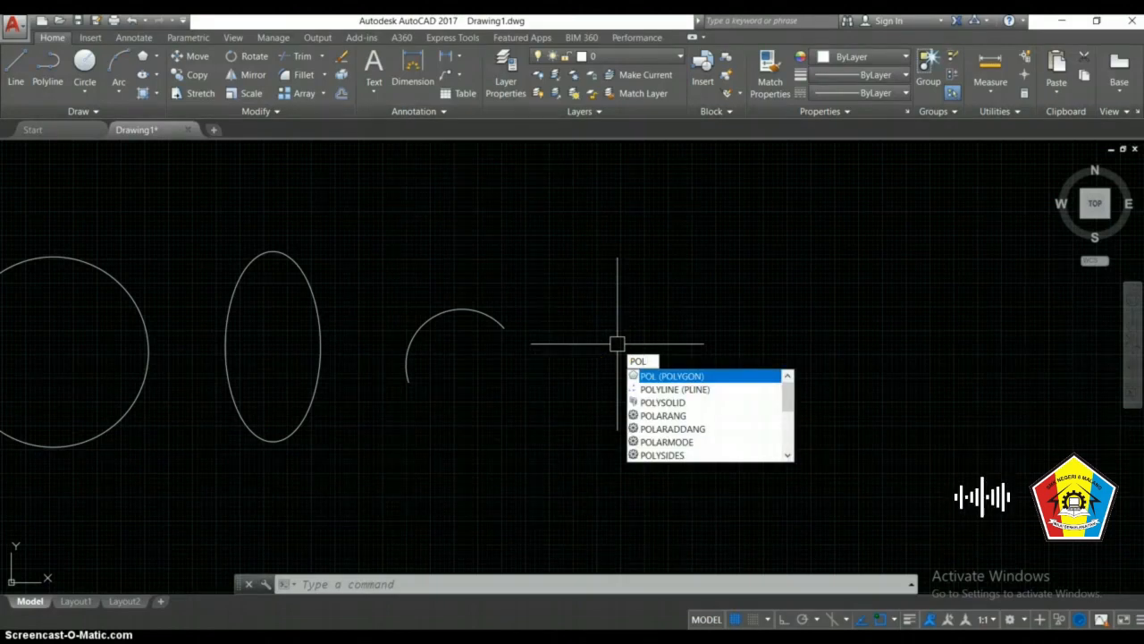
key(Return)
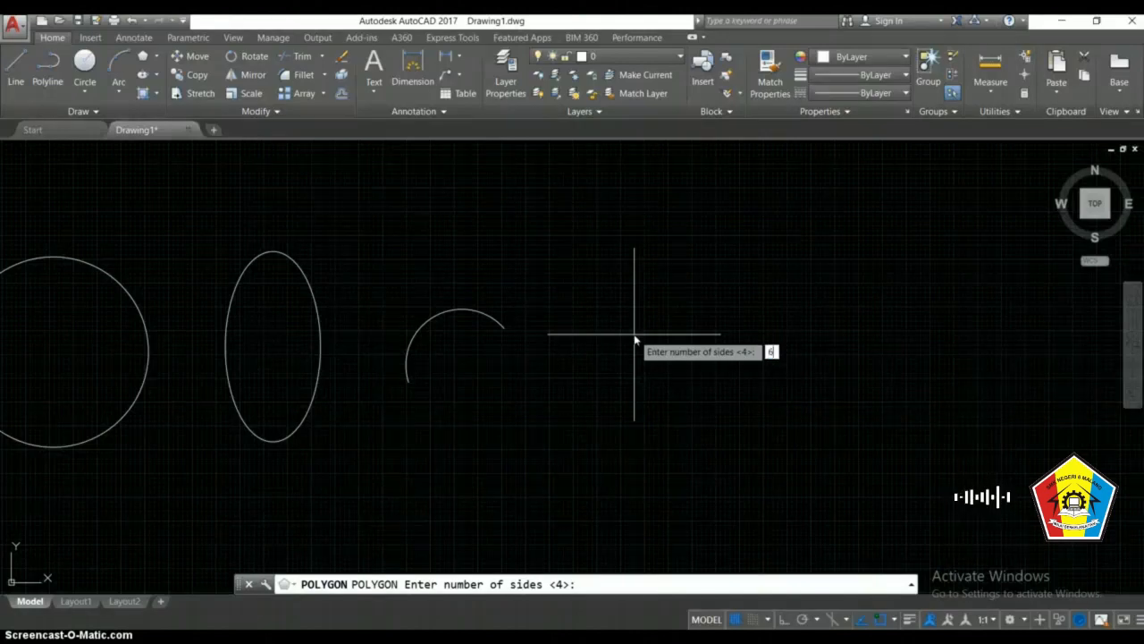
key(Return)
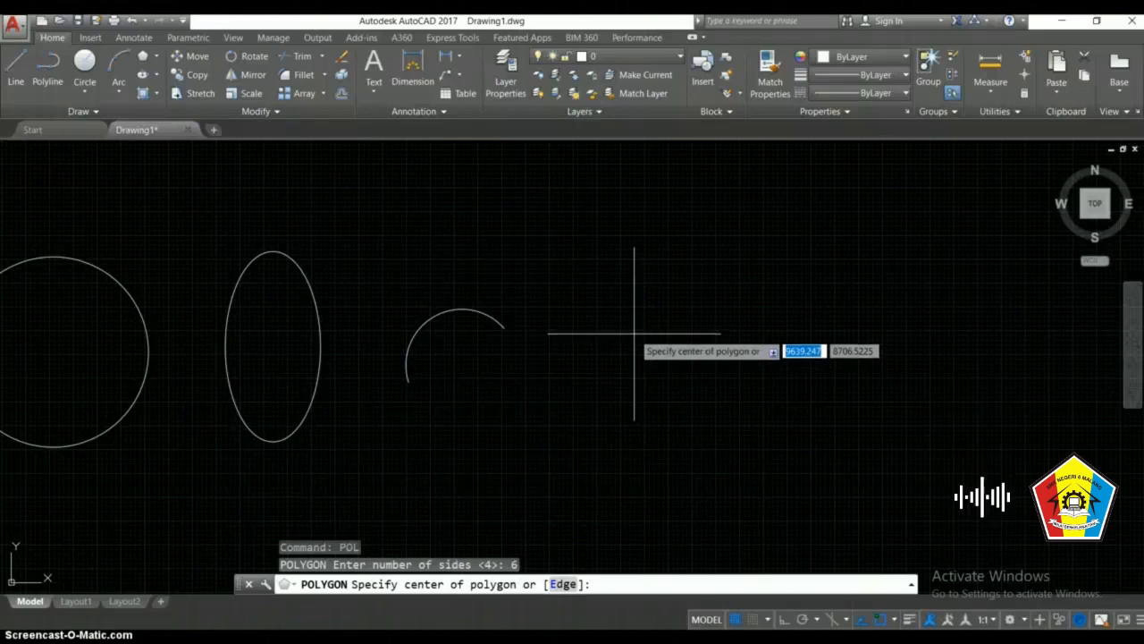
click(637, 349)
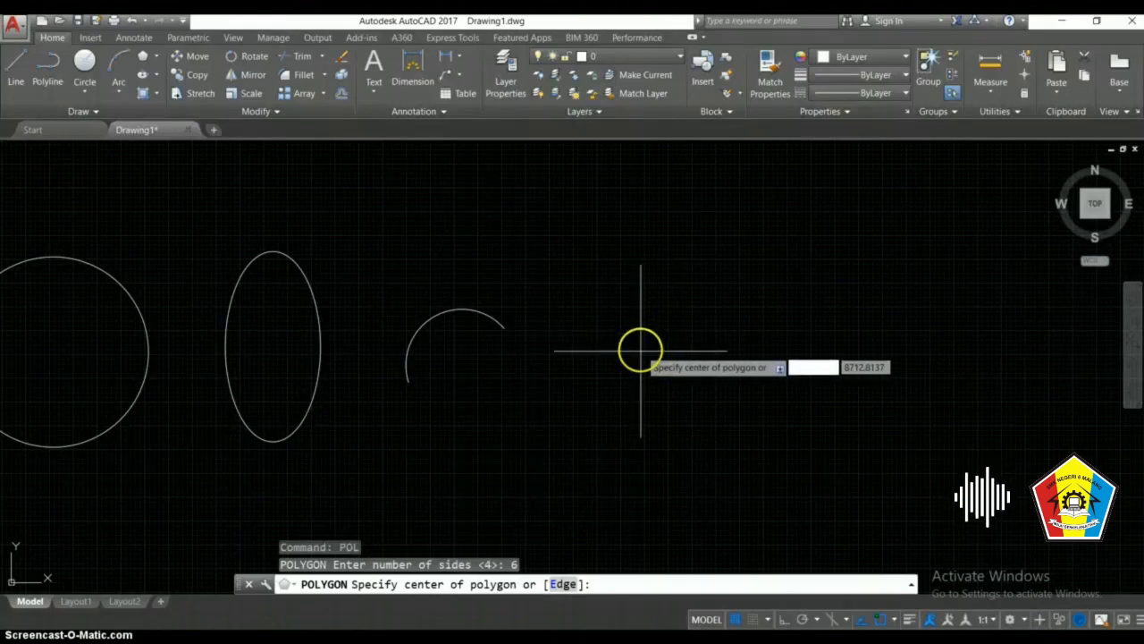
click(639, 350)
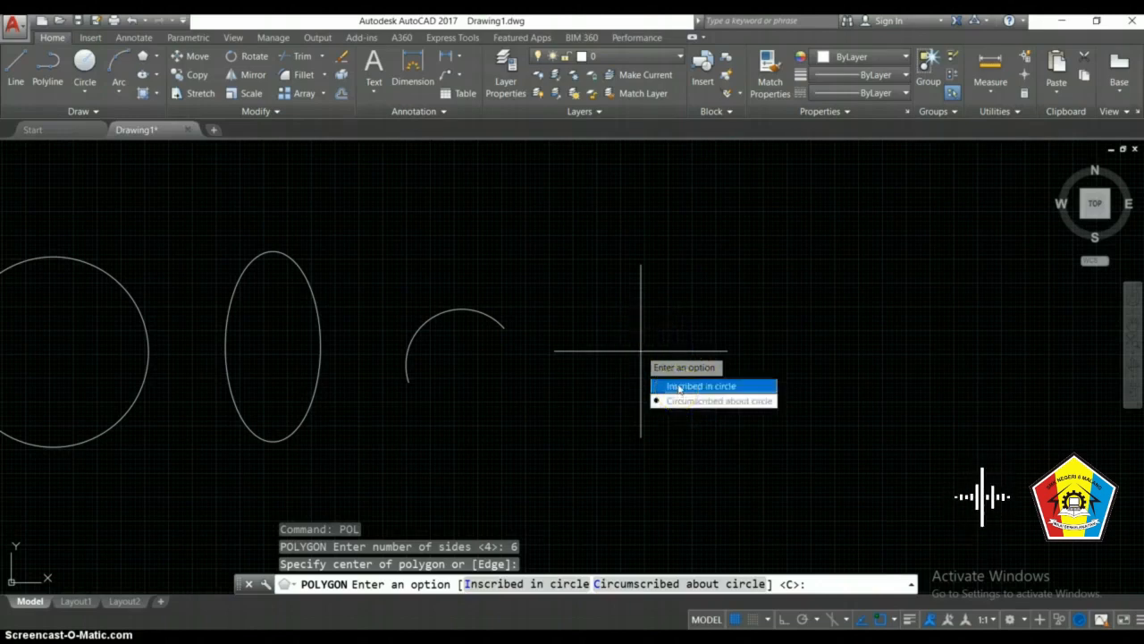
click(680, 387)
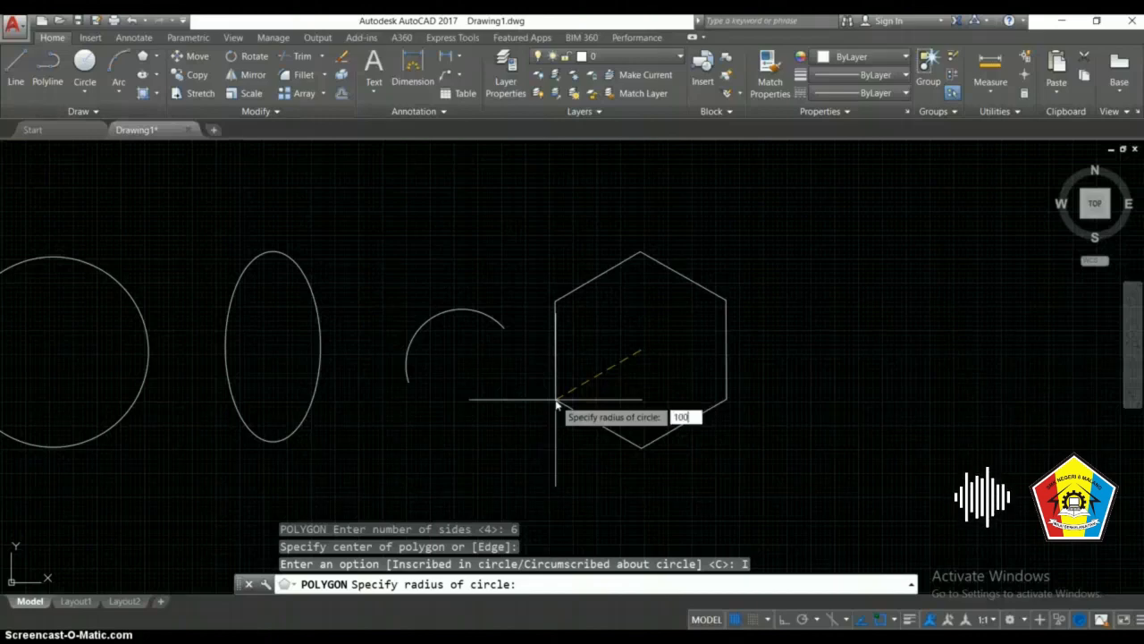
key(Return)
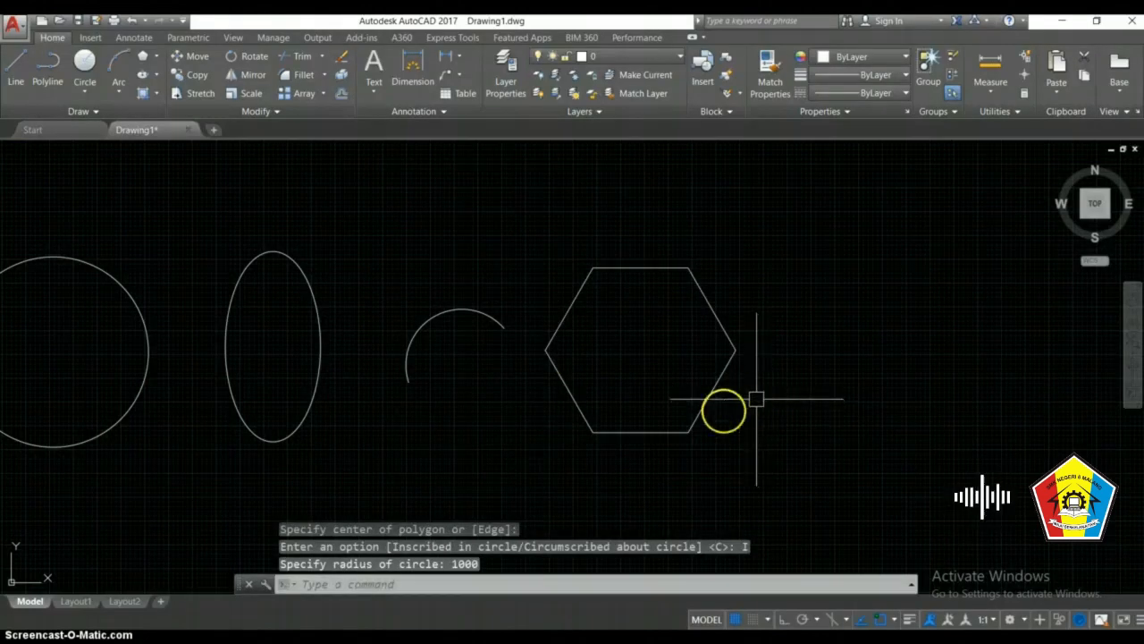
Step: Draw a second six-sided polygon to the right of the first, circumscribed about a circle with a radius of 1000 units
middle_drag(668, 418, 484, 425)
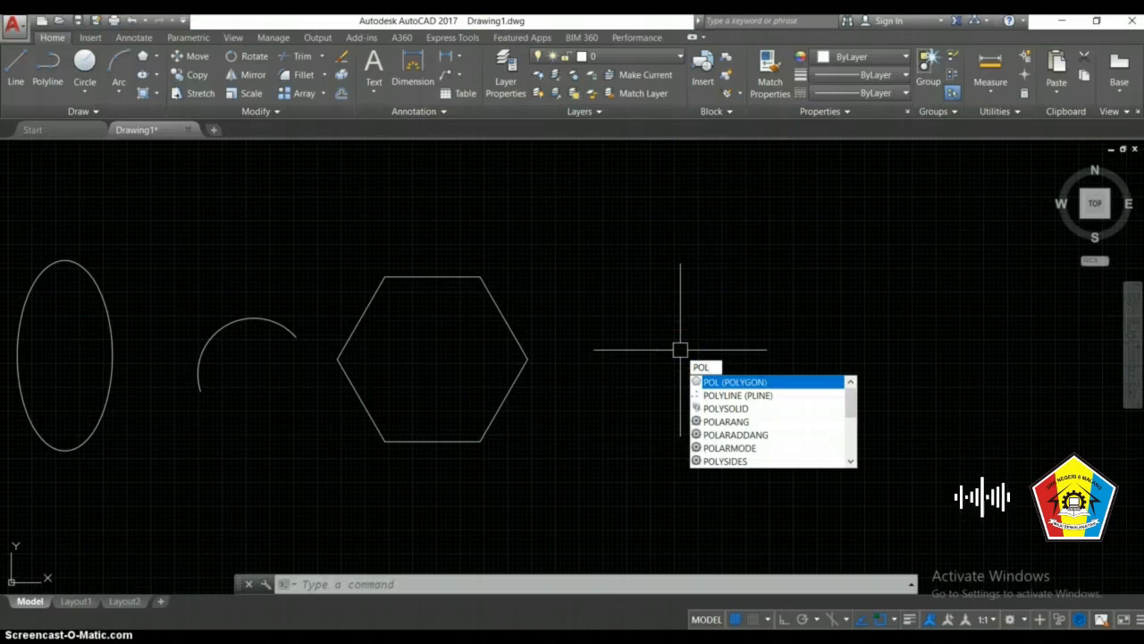
key(Return)
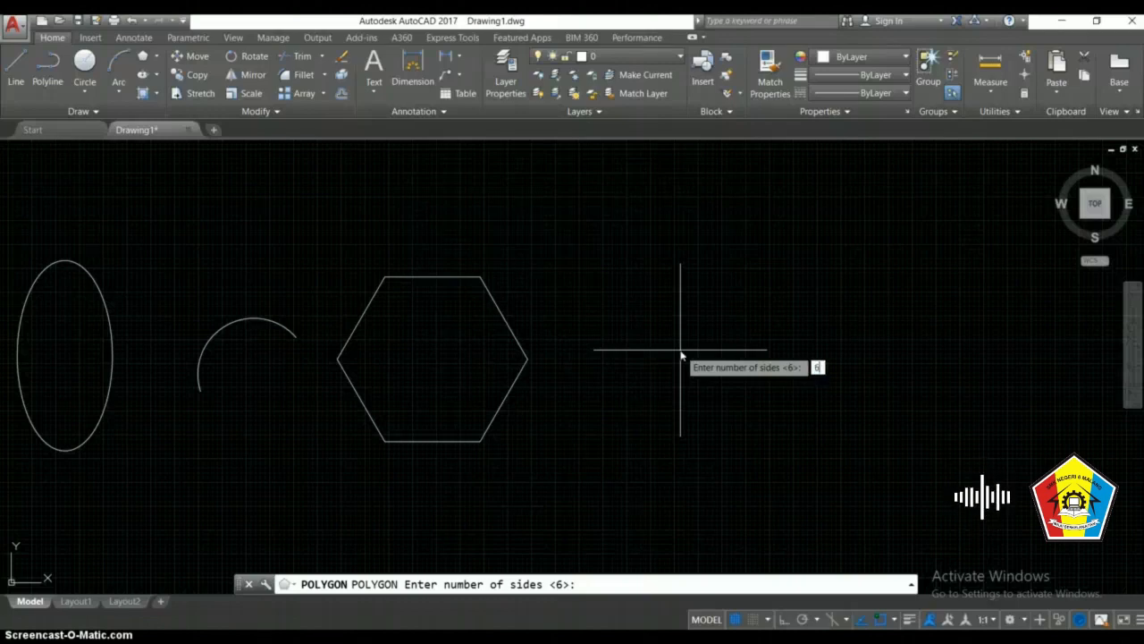
key(Return)
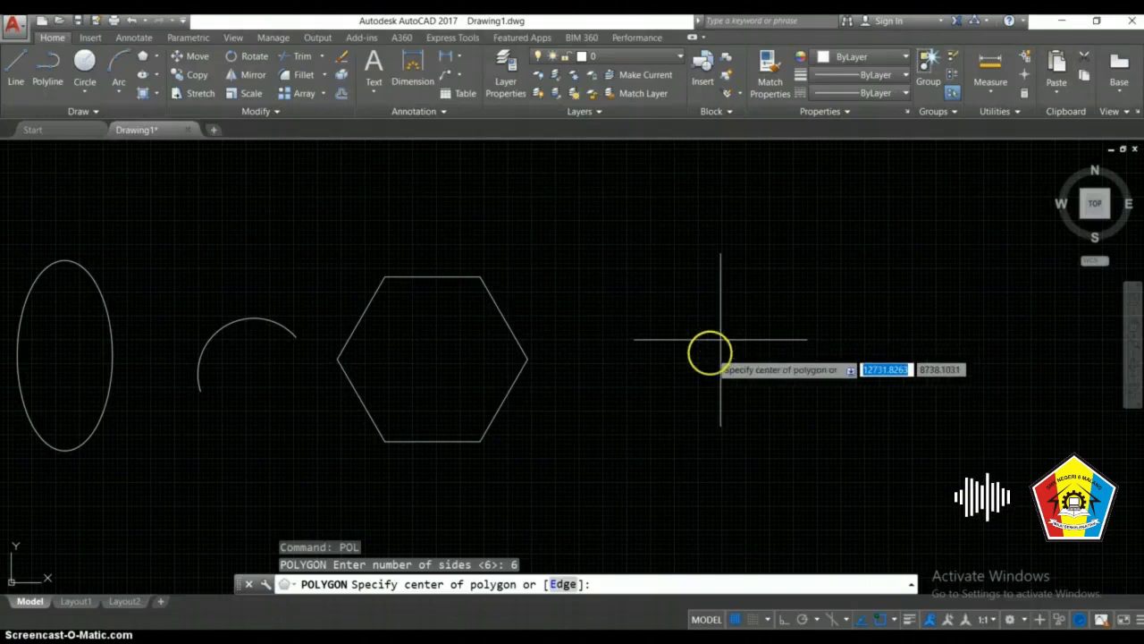
click(700, 358)
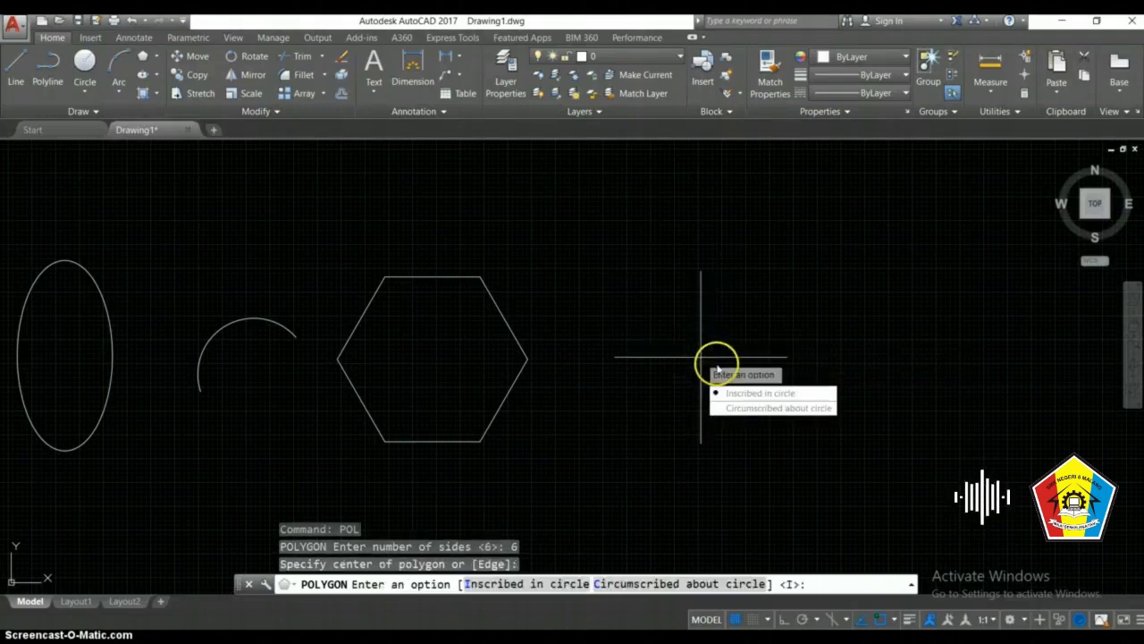
click(736, 409)
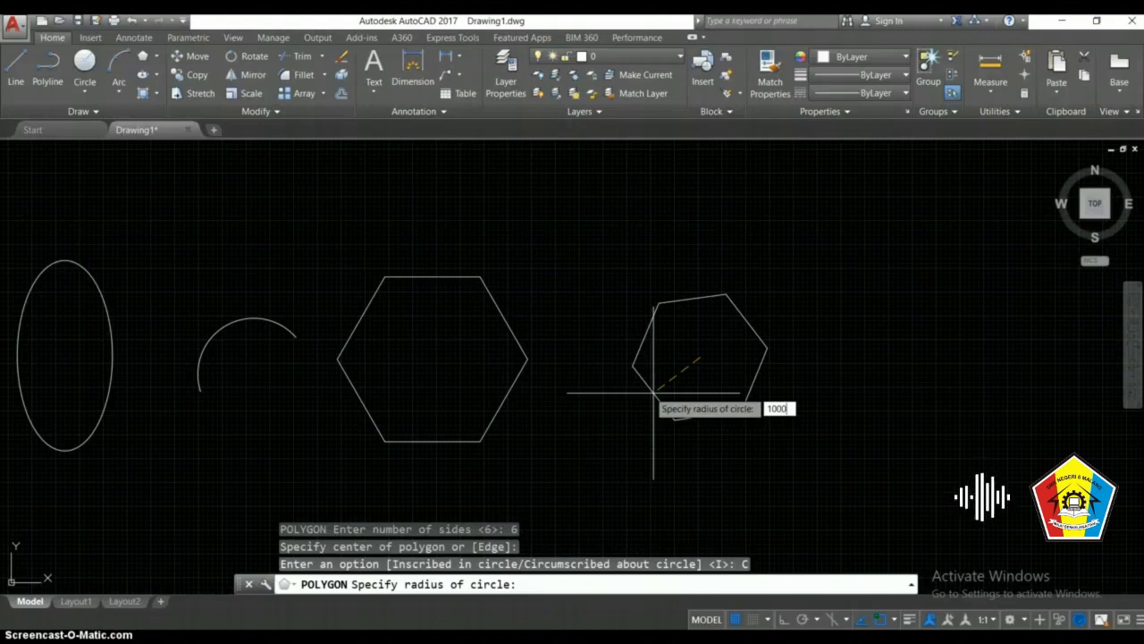
key(Return)
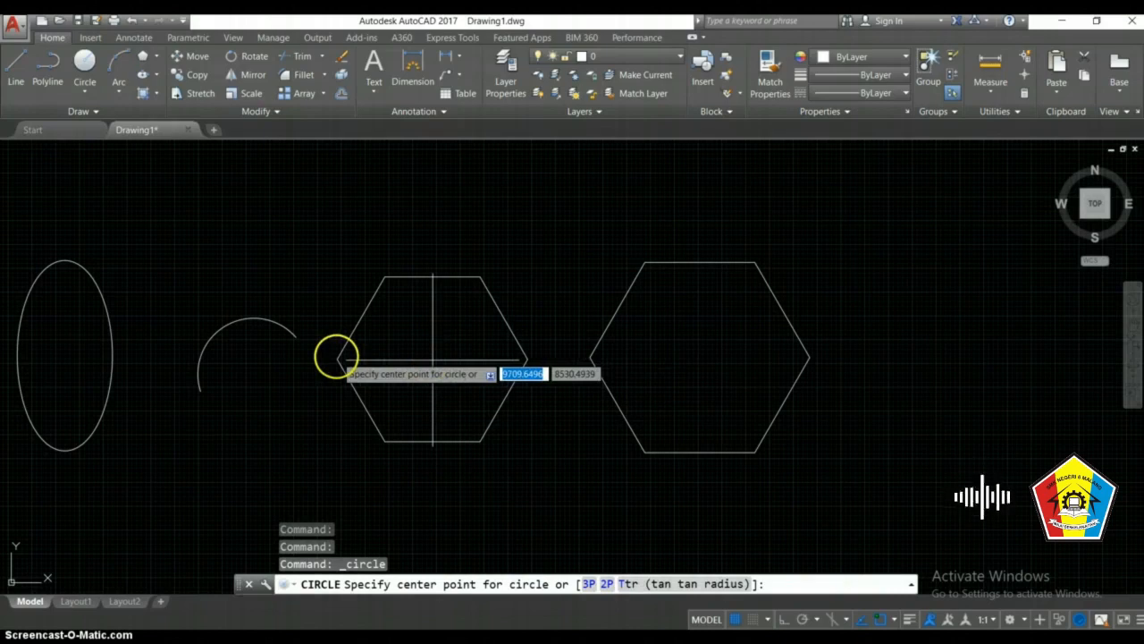
Step: Draw a center-based circle through the first hexagon's corners and another touching the midpoints of the second hexagon's sides
click(432, 359)
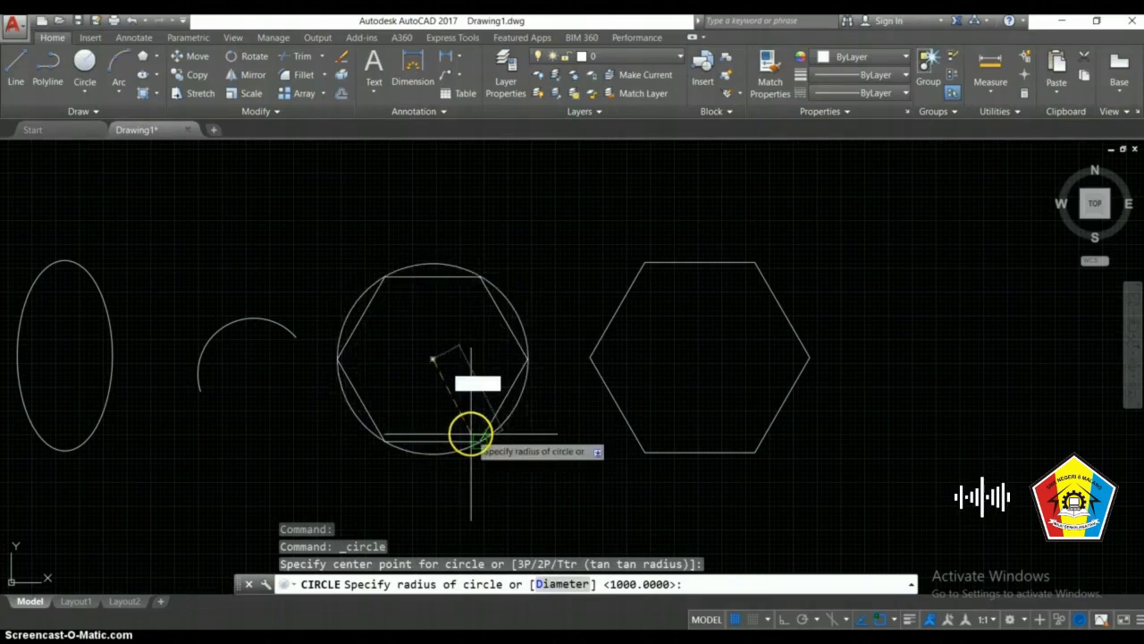
click(480, 438)
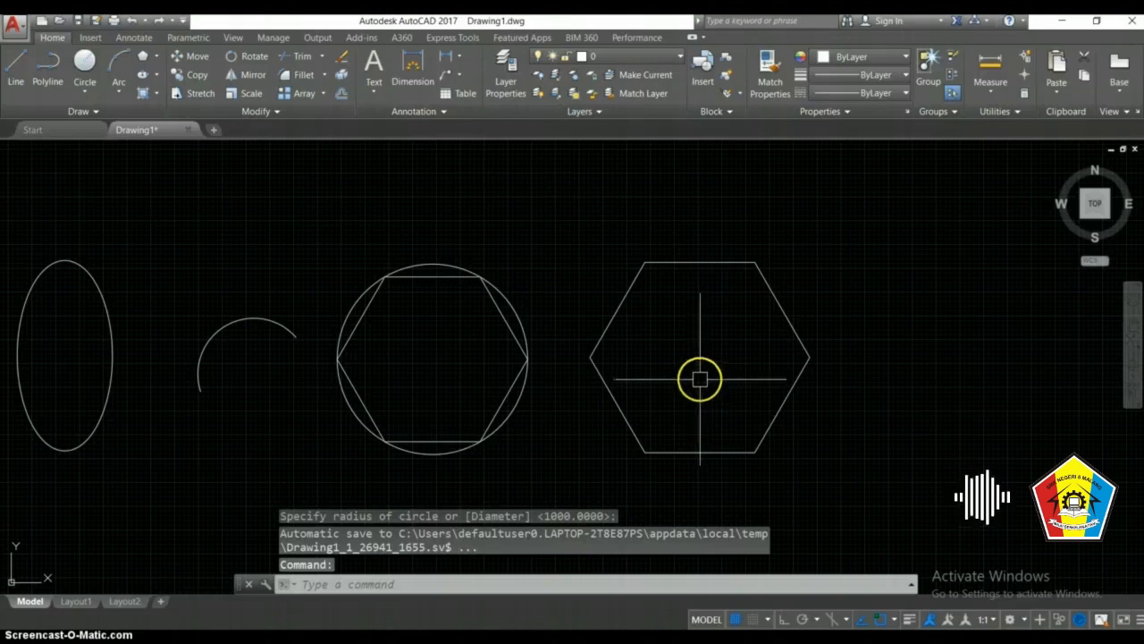
key(Return)
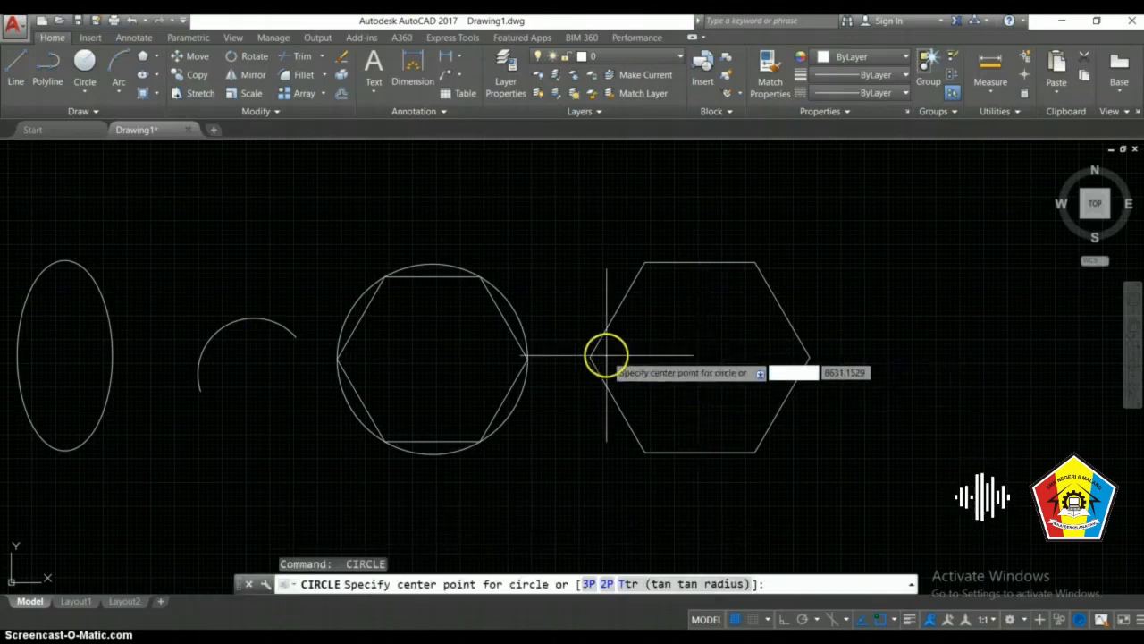
click(700, 359)
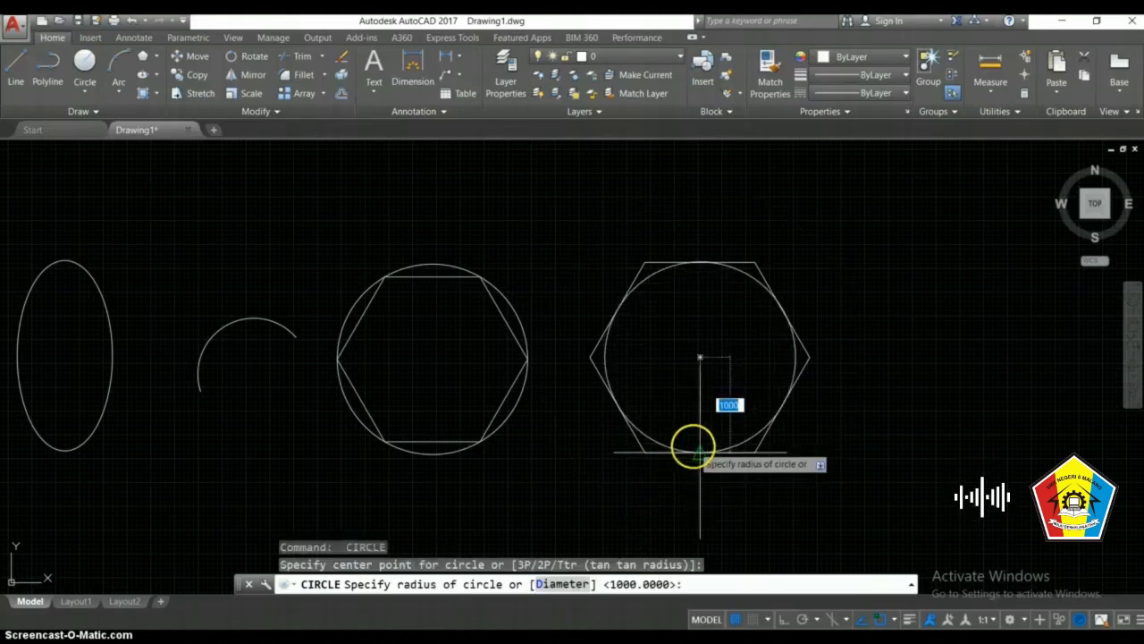
click(695, 445)
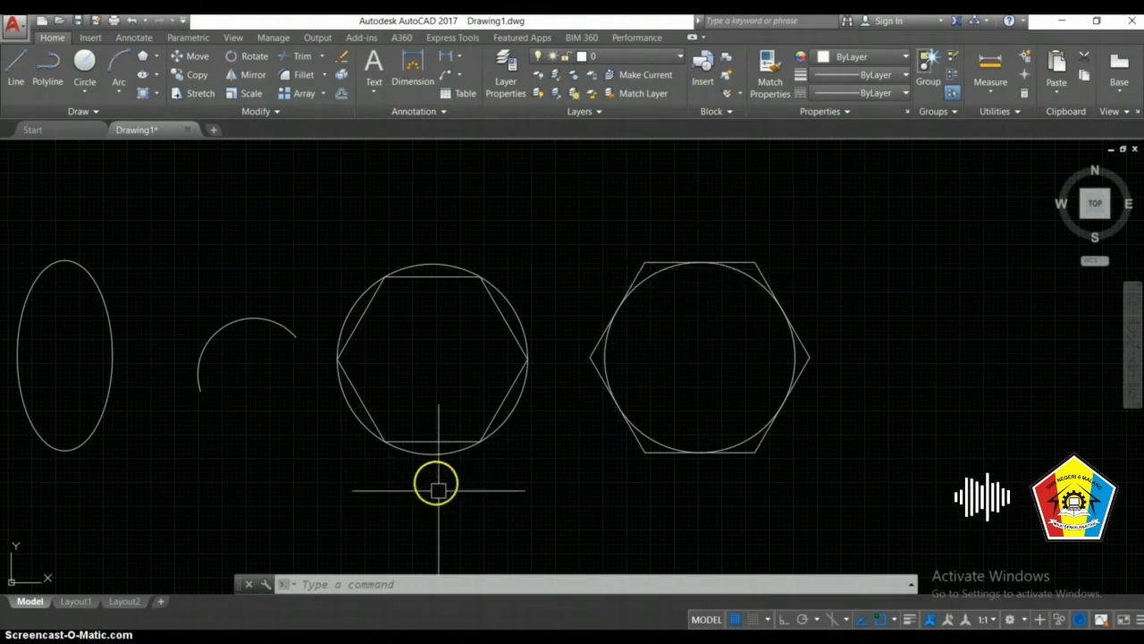
Step: Hatch the inside of the third square with the ANGLE pattern by specifying an internal point
scroll(447, 478, down, 2)
mouse_move(317, 473)
middle_down()
mouse_move(435, 472)
mouse_move(643, 438)
middle_up()
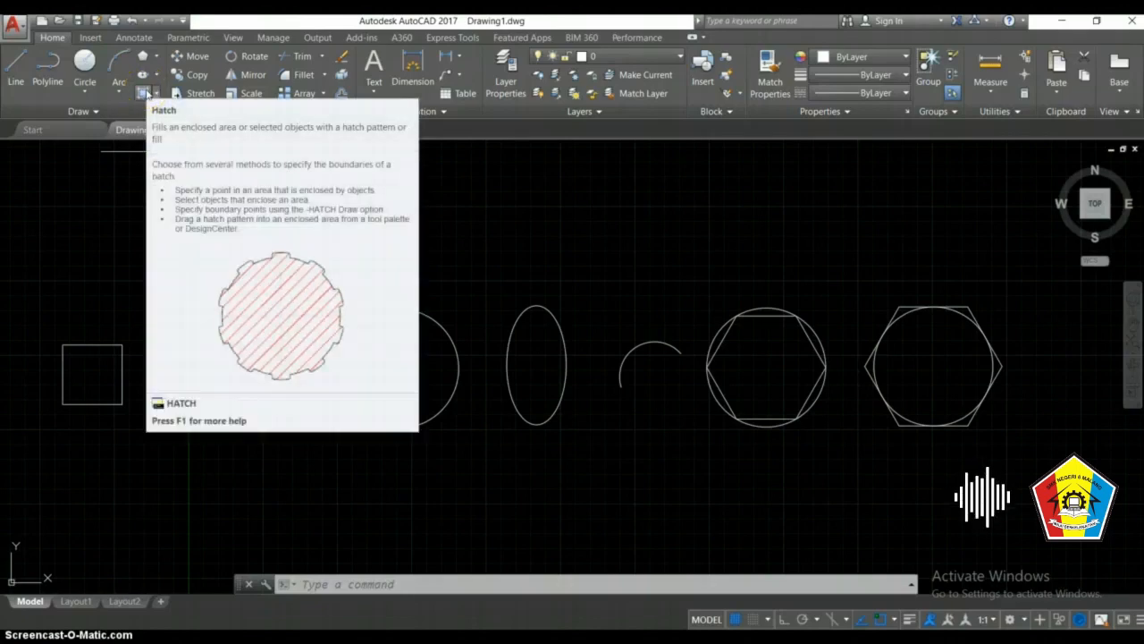
click(146, 96)
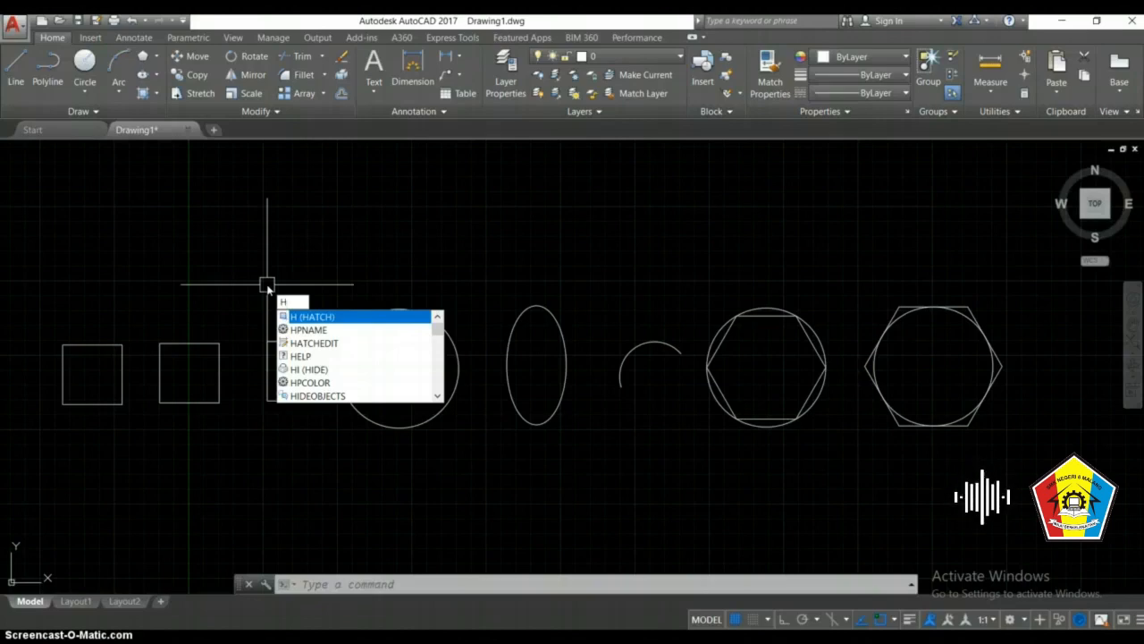
key(Escape)
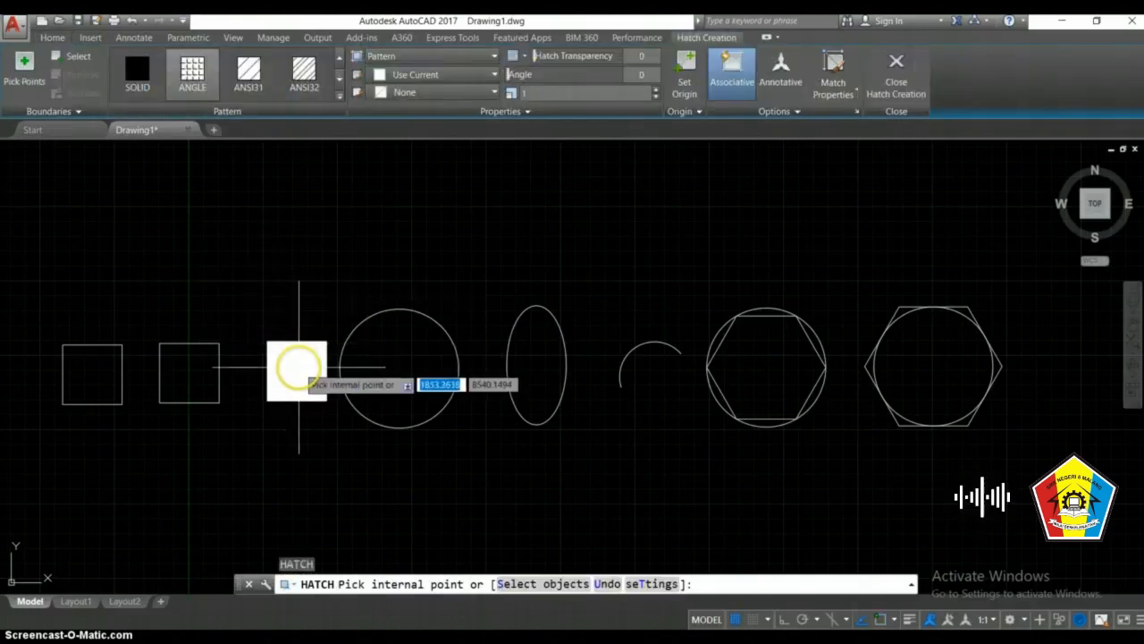
scroll(297, 368, up, 2)
scroll(299, 366, up, 5)
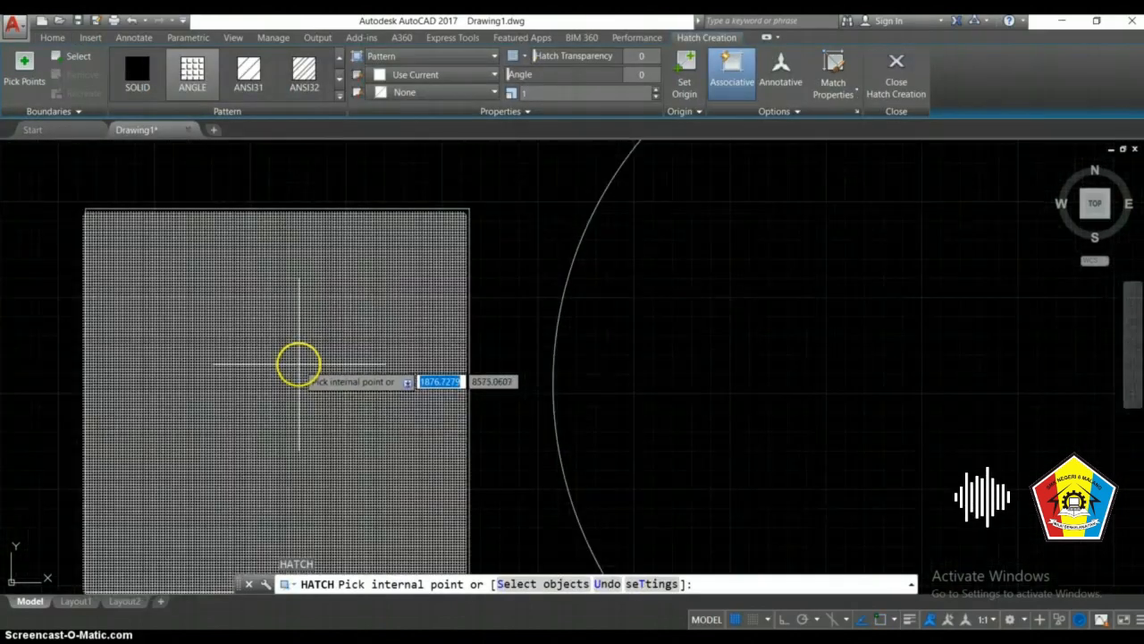
scroll(298, 366, down, 2)
mouse_move(296, 360)
middle_down()
mouse_move(343, 323)
mouse_move(347, 331)
middle_up()
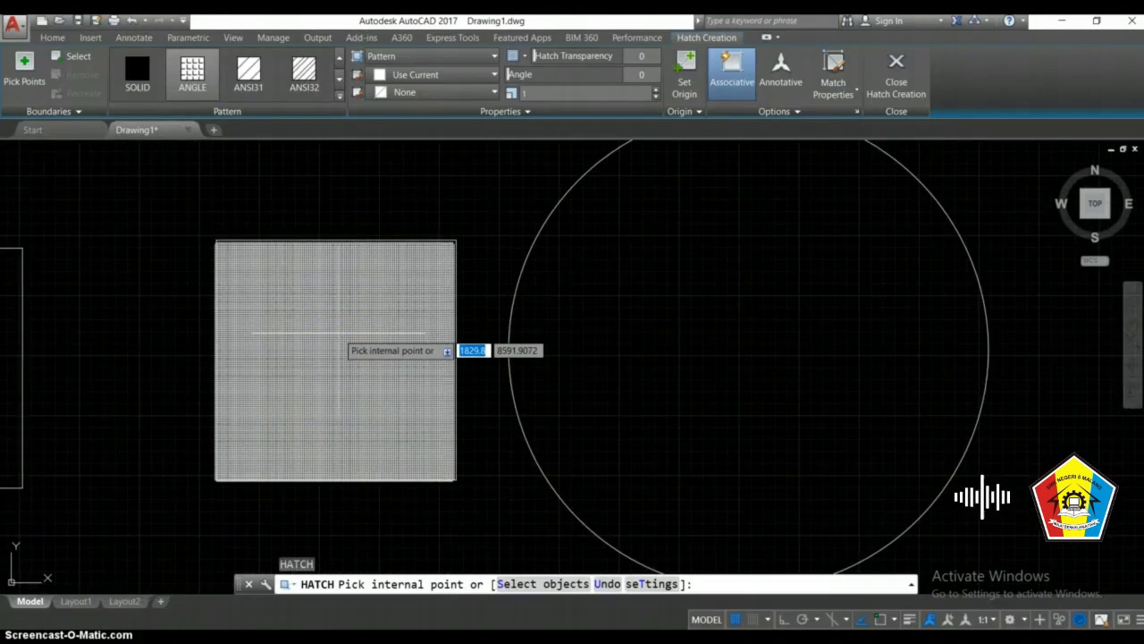
click(340, 345)
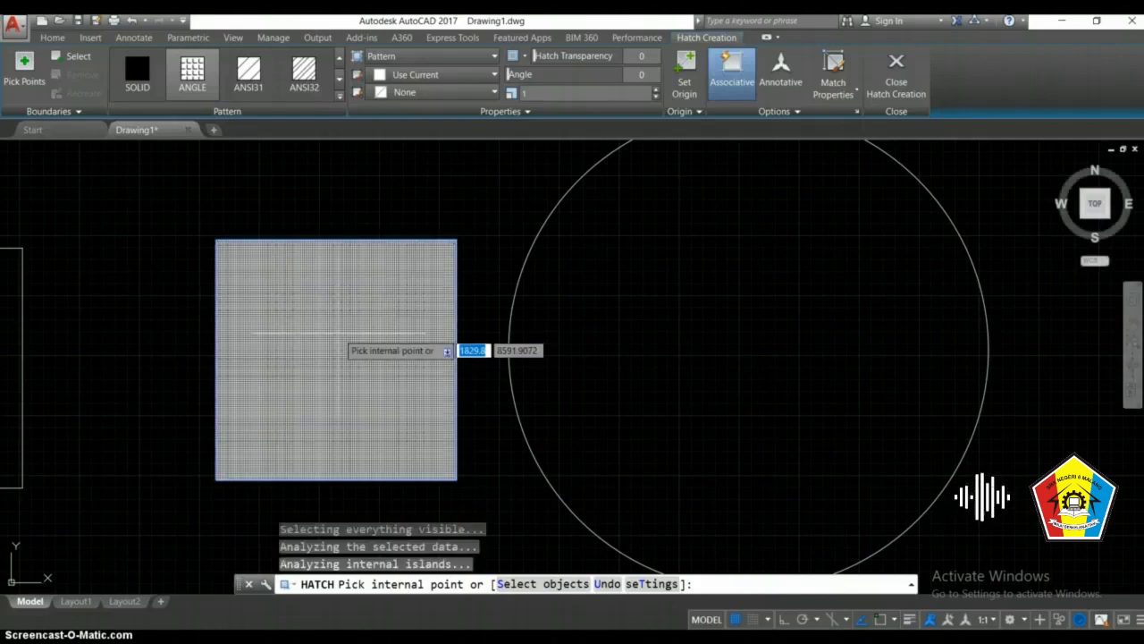
Step: Try the SOLID, ANSI31, ANGLE and ANSI32 patterns on the third square's hatch
click(154, 68)
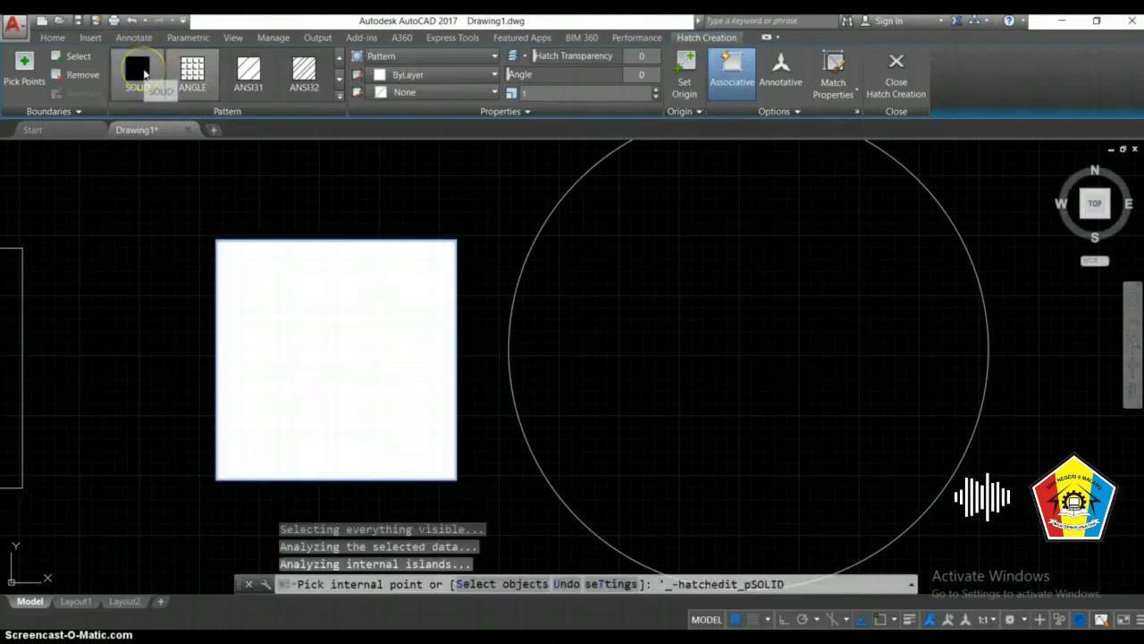
click(249, 70)
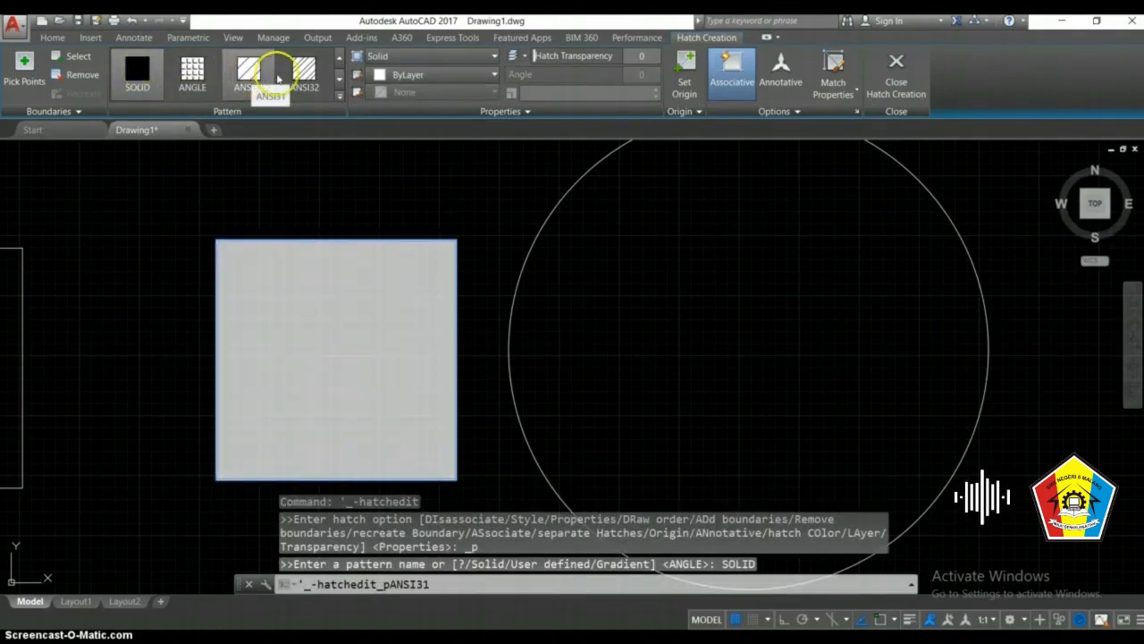
click(176, 82)
click(308, 89)
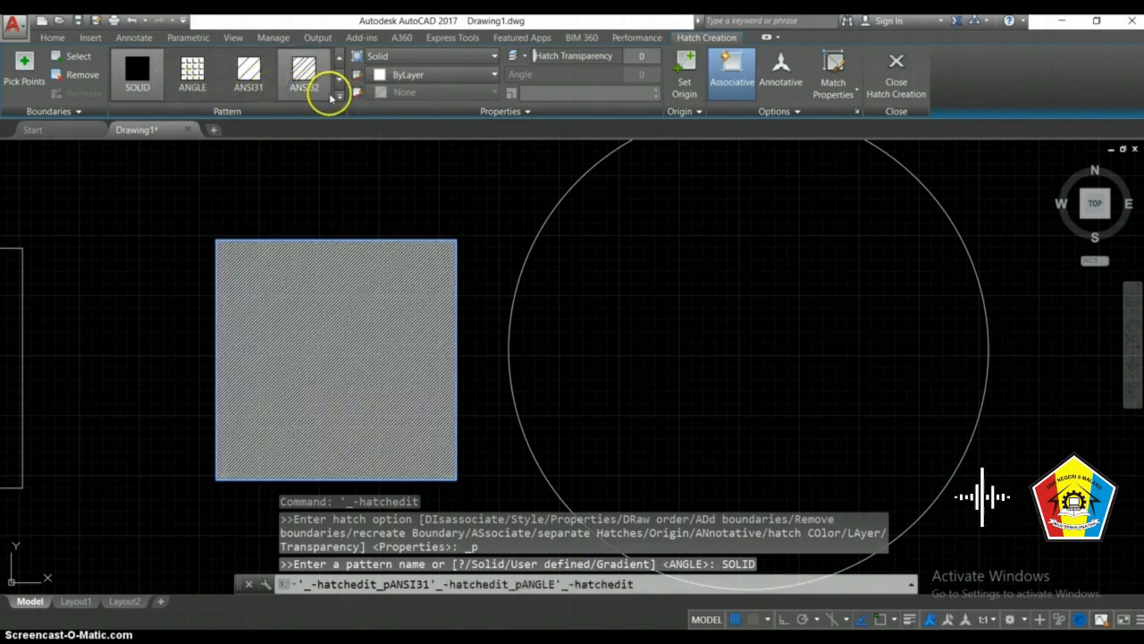
click(158, 90)
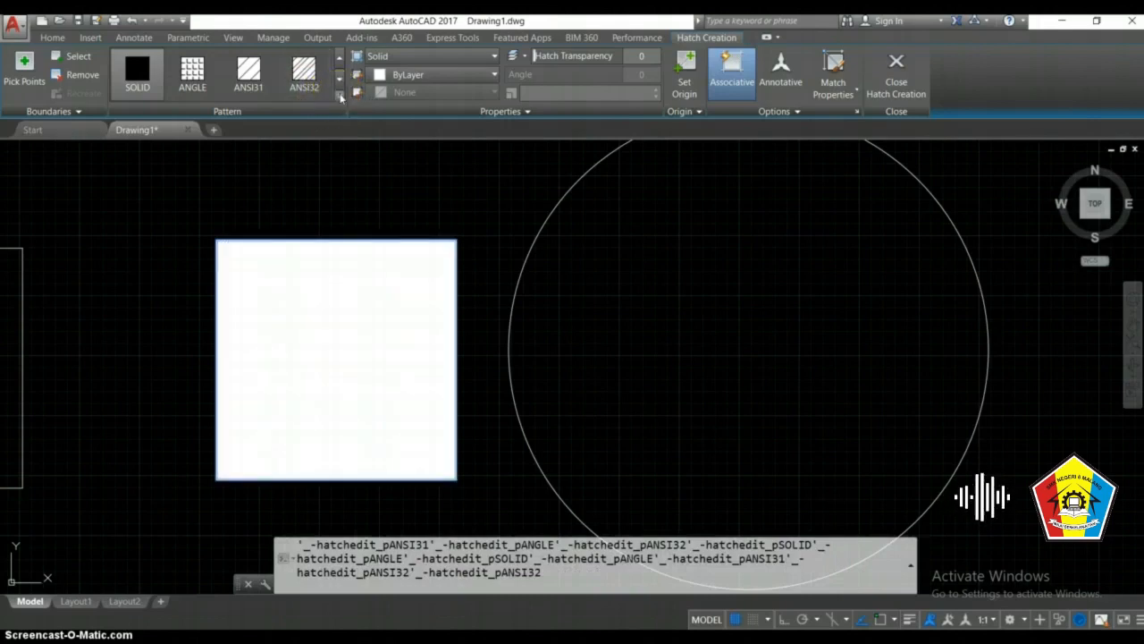
Step: Change the third square's hatch pattern to AR-B816C and finish the hatch creation
click(339, 96)
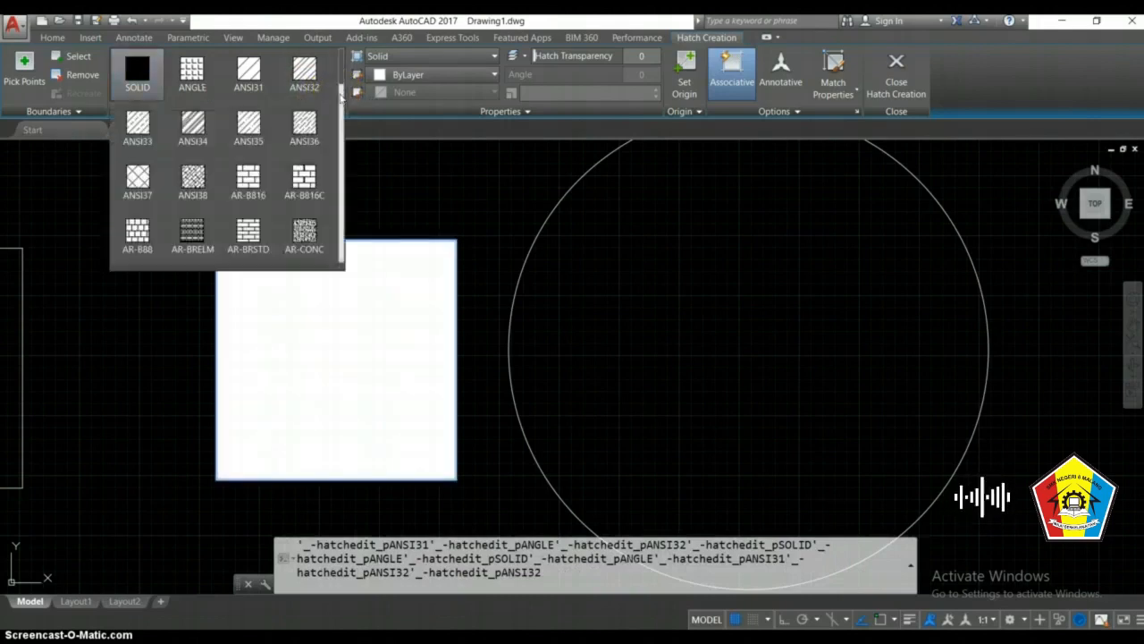
click(301, 184)
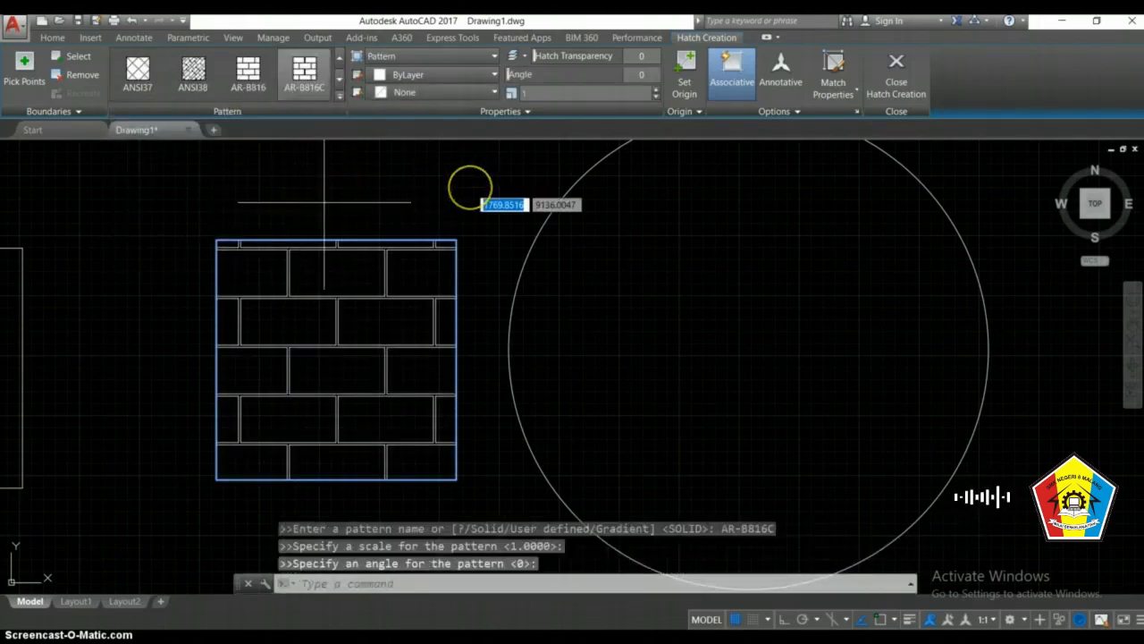
click(905, 73)
scroll(674, 296, down, 2)
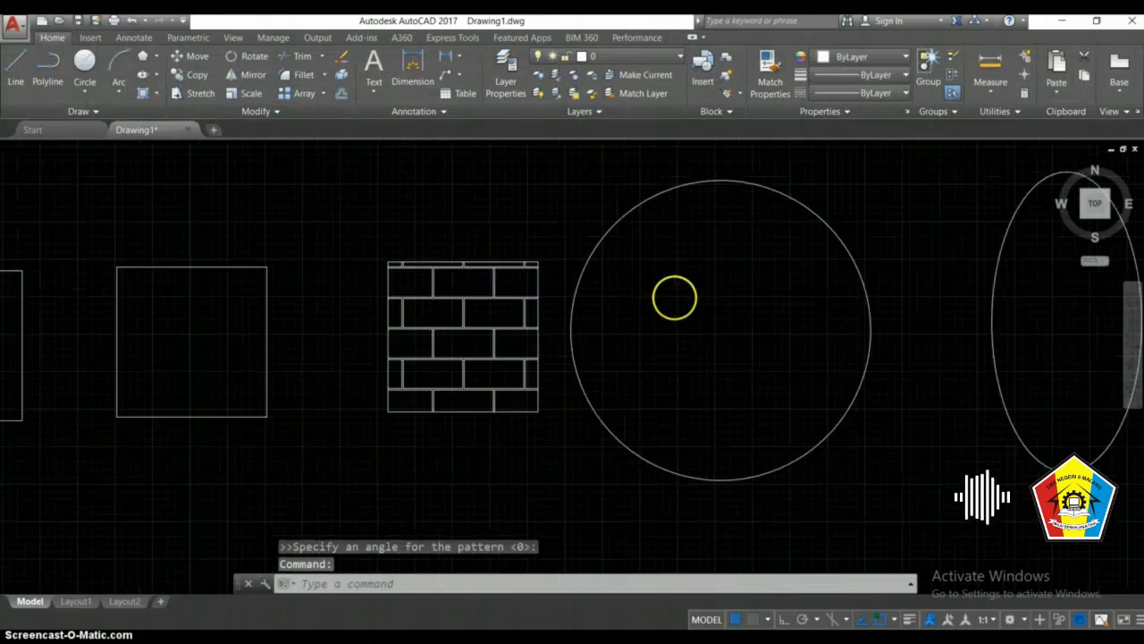
scroll(674, 298, down, 3)
middle_drag(651, 288, 455, 317)
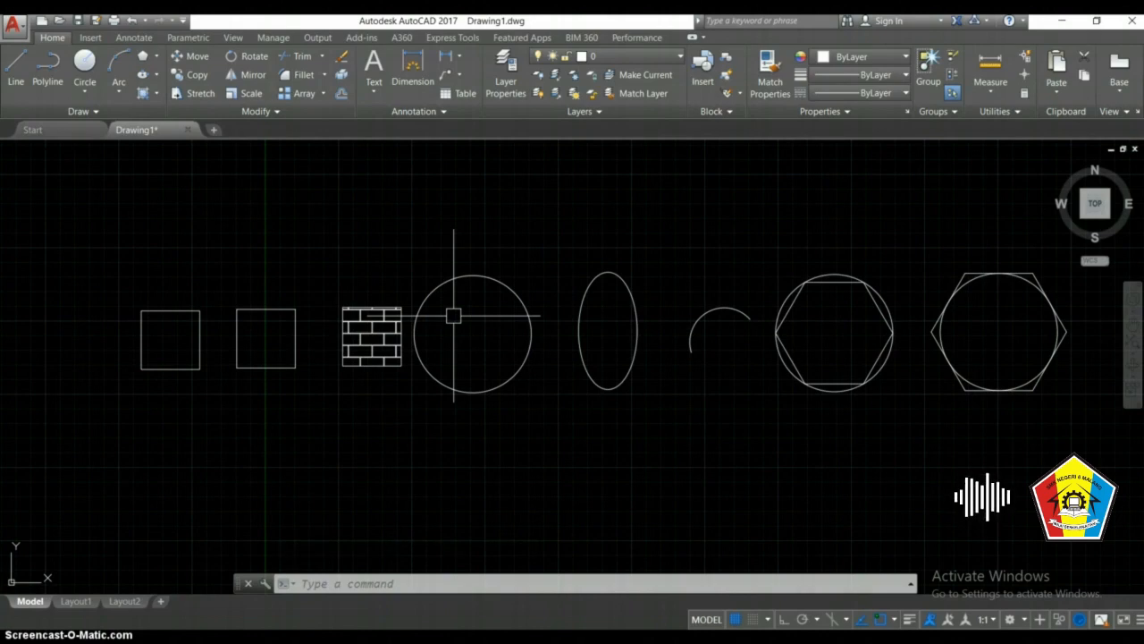
mouse_move(453, 314)
middle_down()
mouse_move(370, 304)
mouse_move(406, 313)
middle_up()
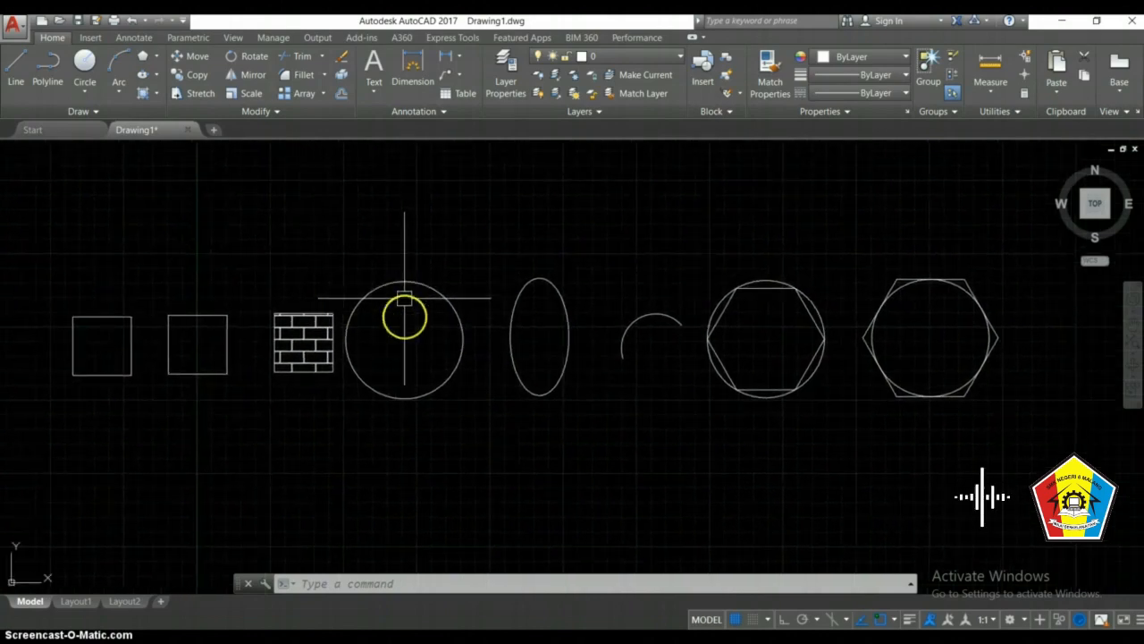